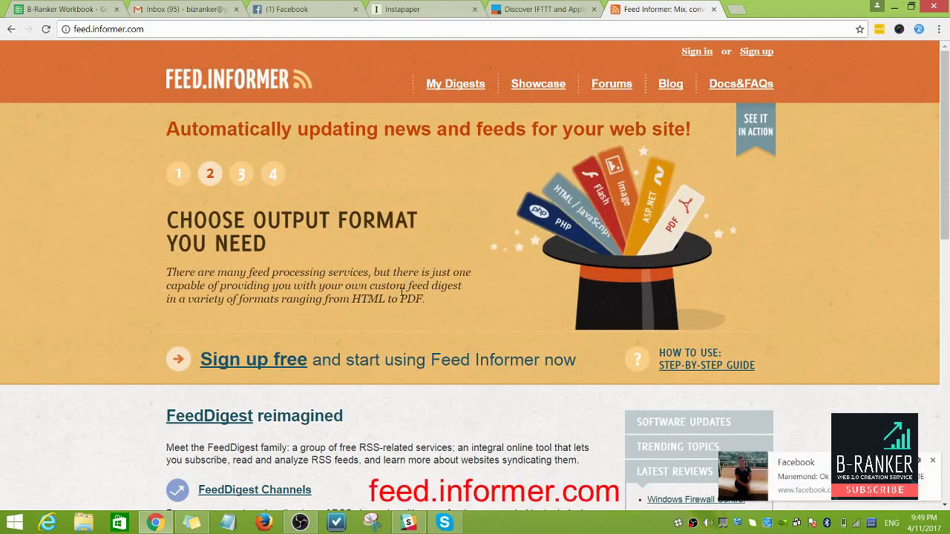
Step: Dismiss the Facebook notification and enter the account e-mail and password on the sign-in page
left_click(932, 461)
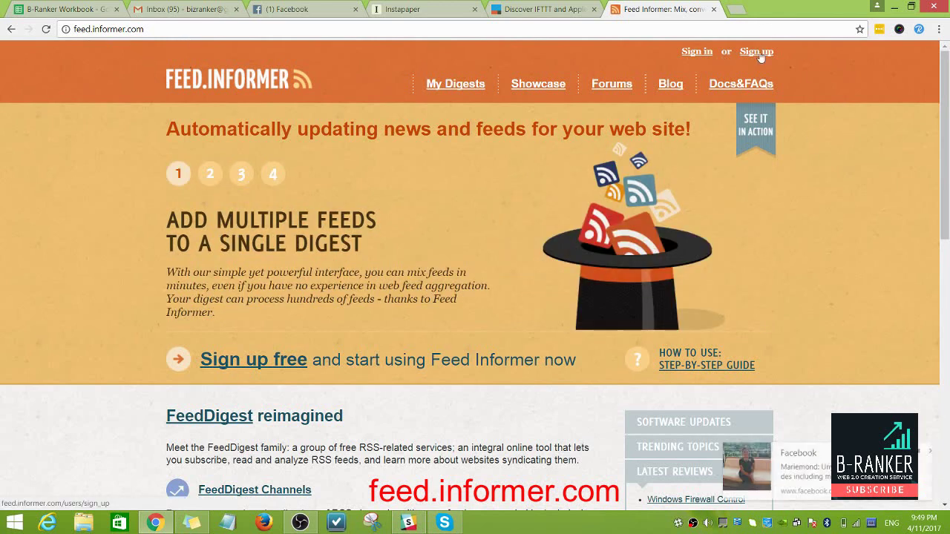
left_click(933, 451)
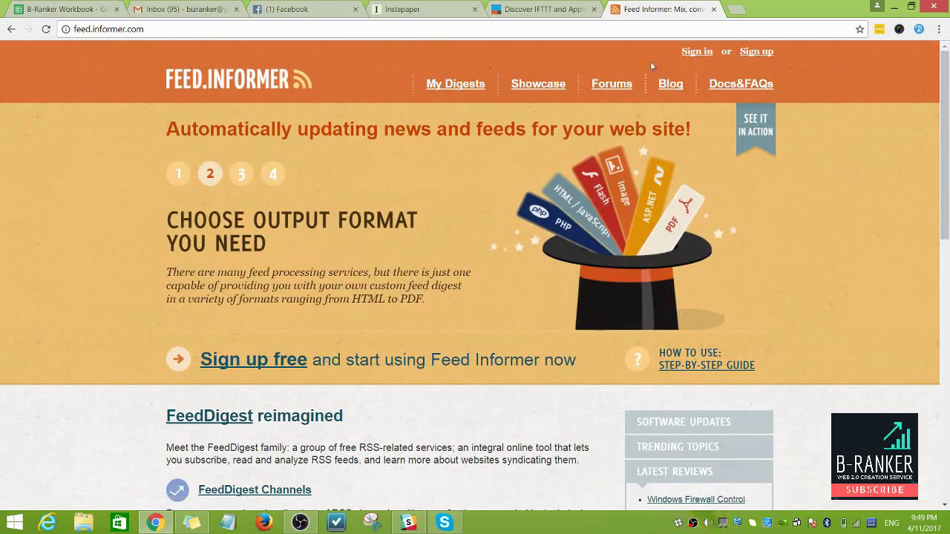
left_click(698, 52)
left_click(327, 182)
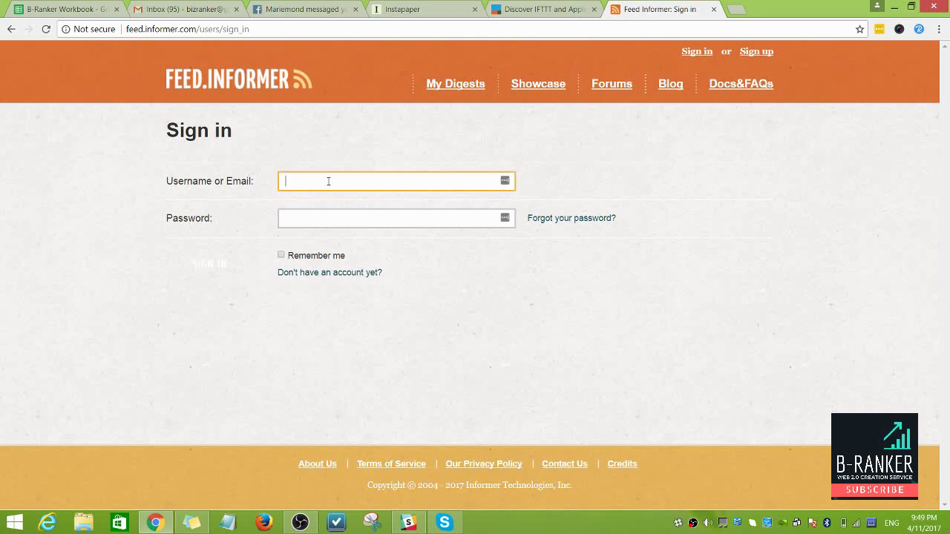
key("Tab")
type("••••••")
Step: Submit the login, dismiss the Login failed message, and bring up the Sign up form
key("Return")
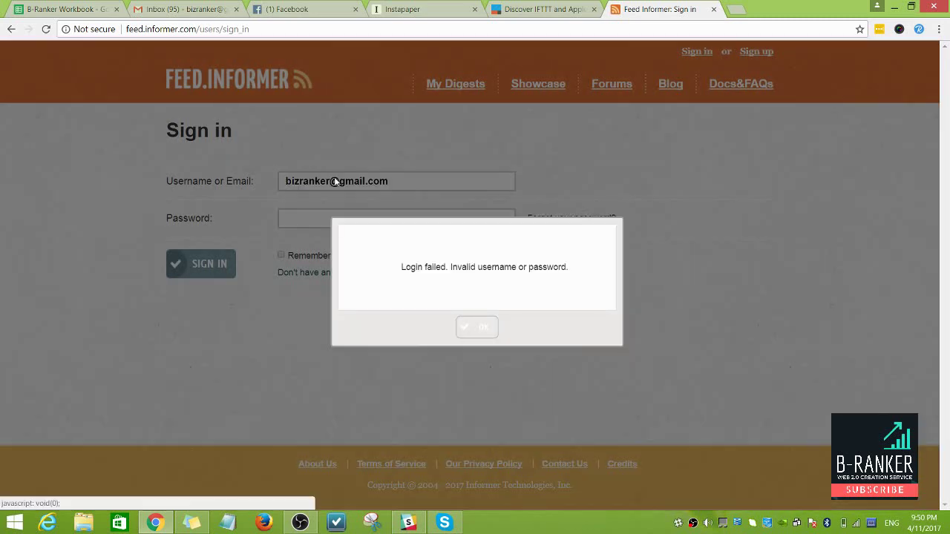
left_click(477, 327)
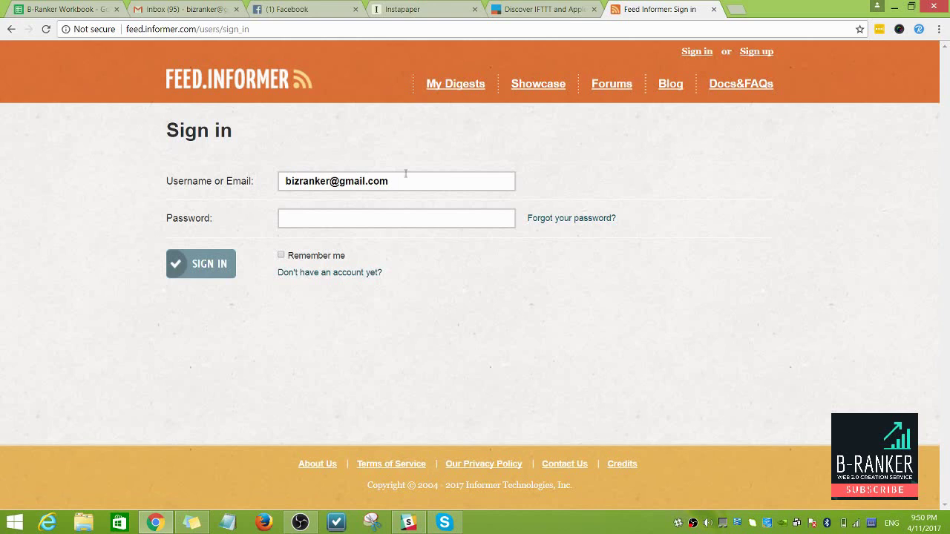
left_click(754, 53)
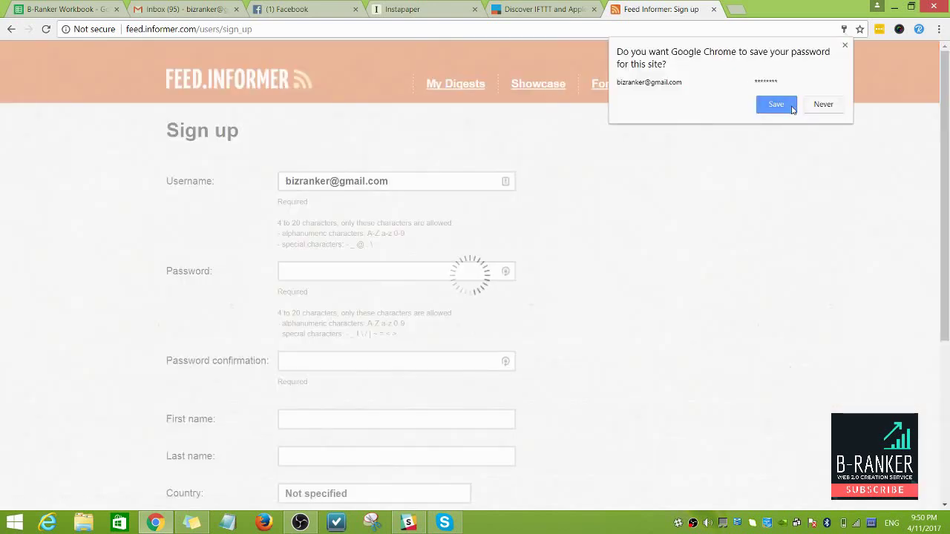
Step: Dismiss the save-password prompt, then fill in the password, its confirmation, and first and last name
left_click(844, 46)
left_click(341, 271)
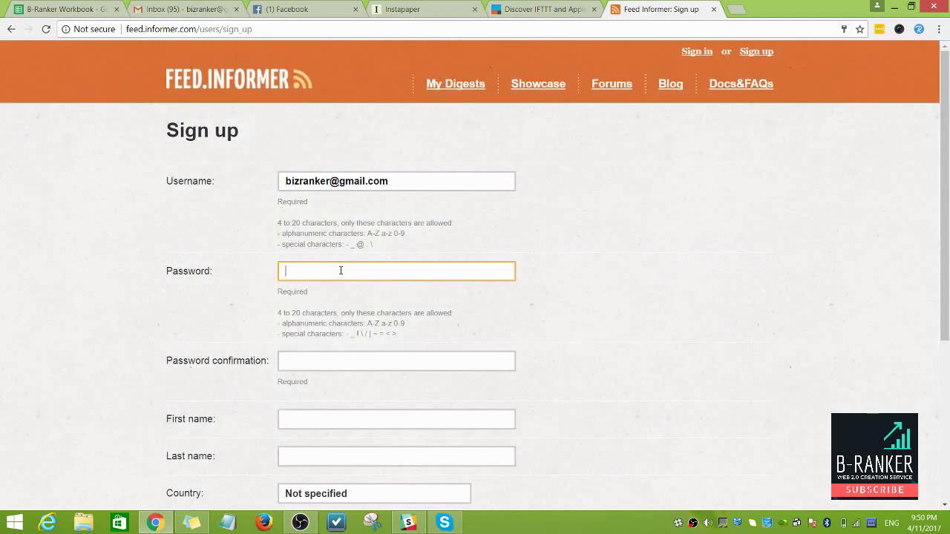
type("******")
left_click(314, 361)
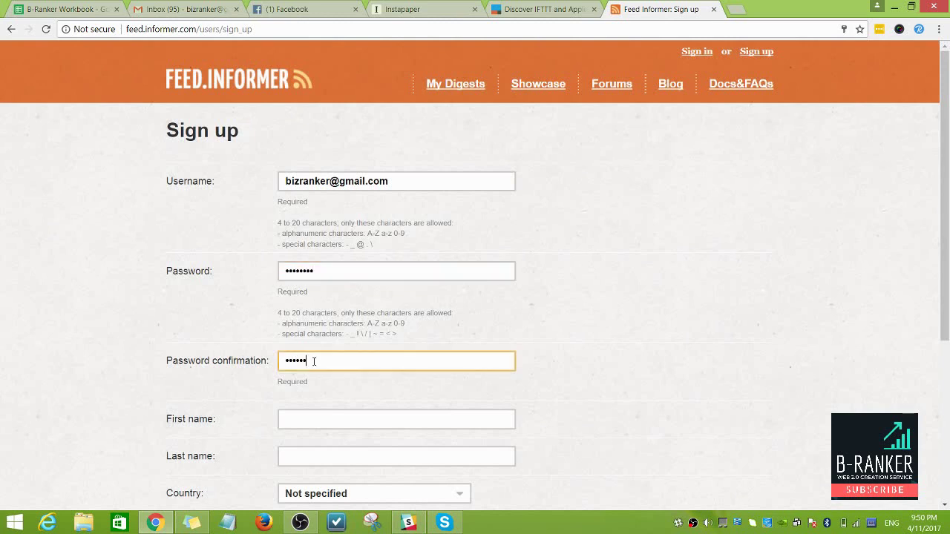
left_click(309, 417)
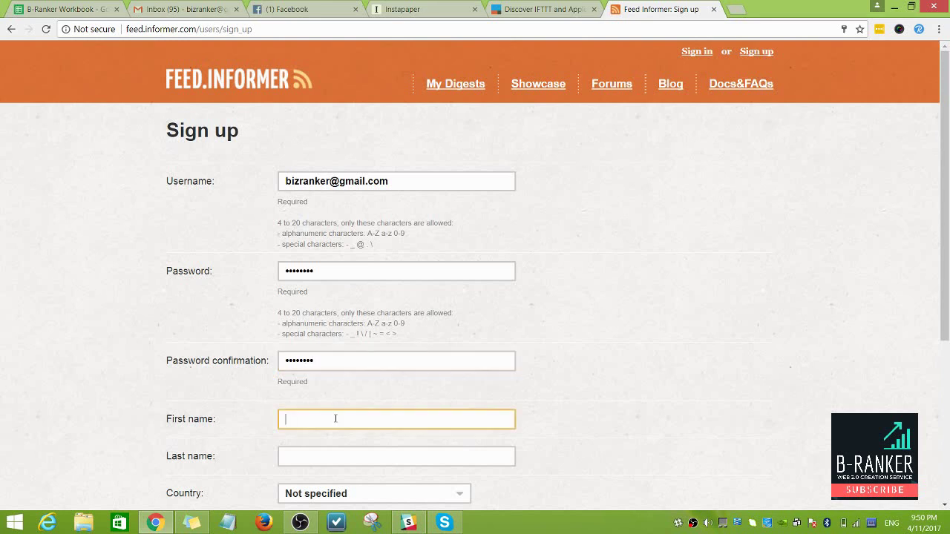
scroll(372, 319, "down", 2)
type("B")
key("Tab")
type("Ranker")
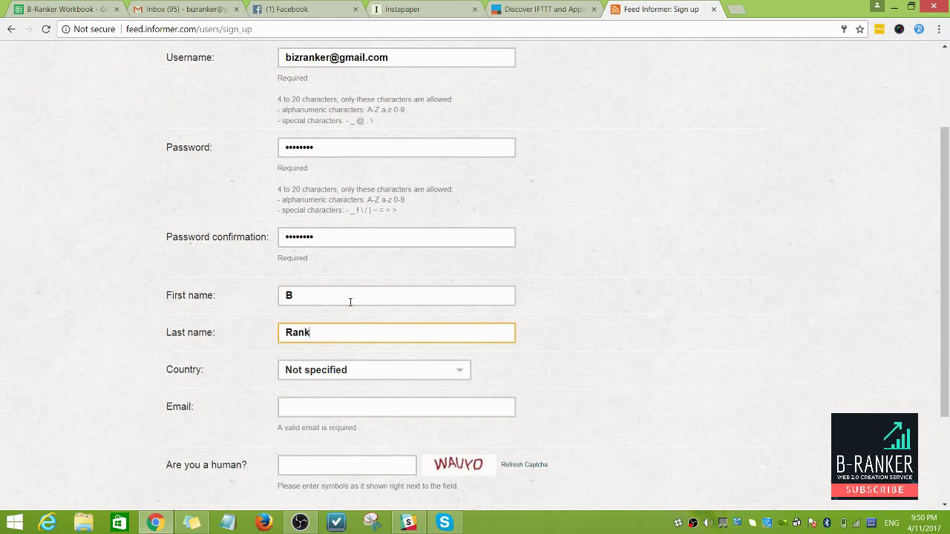
Step: Leave the country as Not specified and enter the account e-mail address
left_click(383, 368)
left_click(625, 365)
left_click(397, 411)
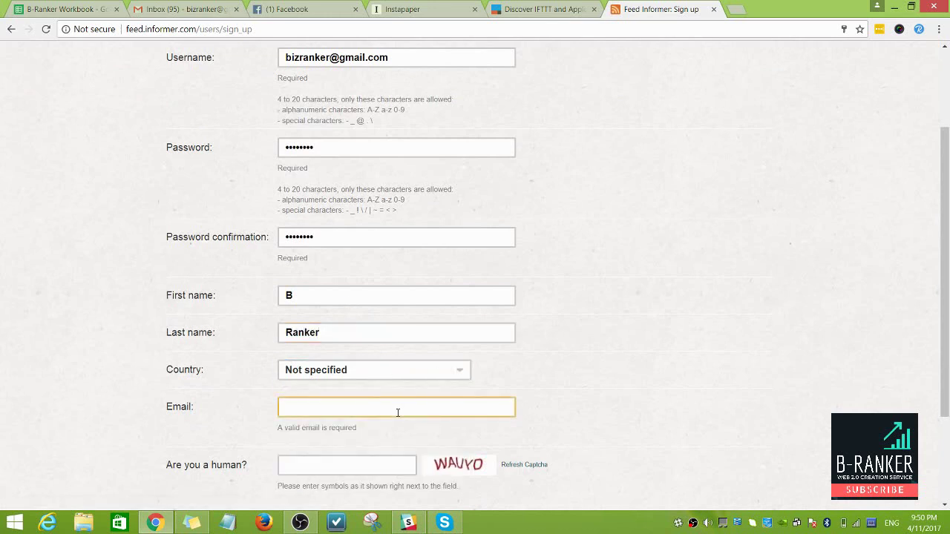
type("izranker")
key("BackSpace")
key("BackSpace")
key("BackSpace")
key("BackSpace")
key("BackSpace")
key("BackSpace")
key("BackSpace")
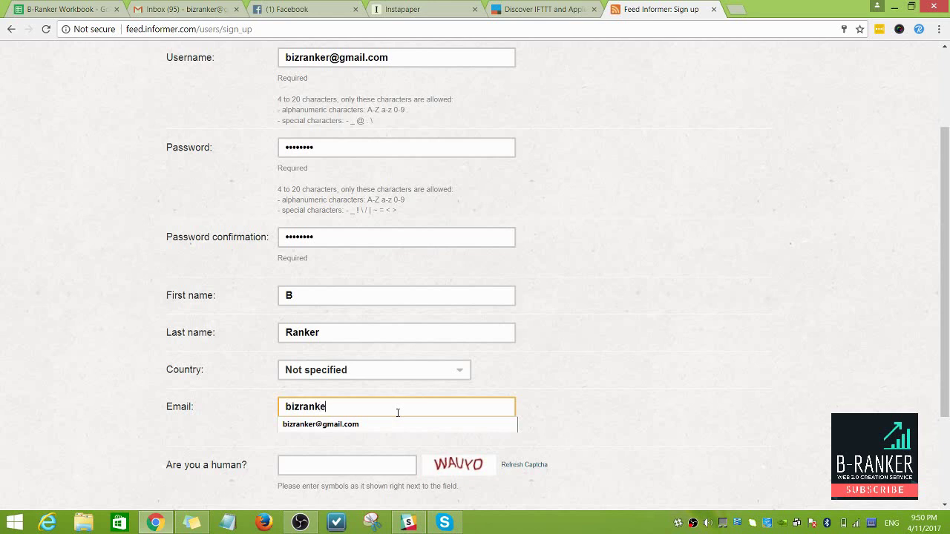
left_click(385, 425)
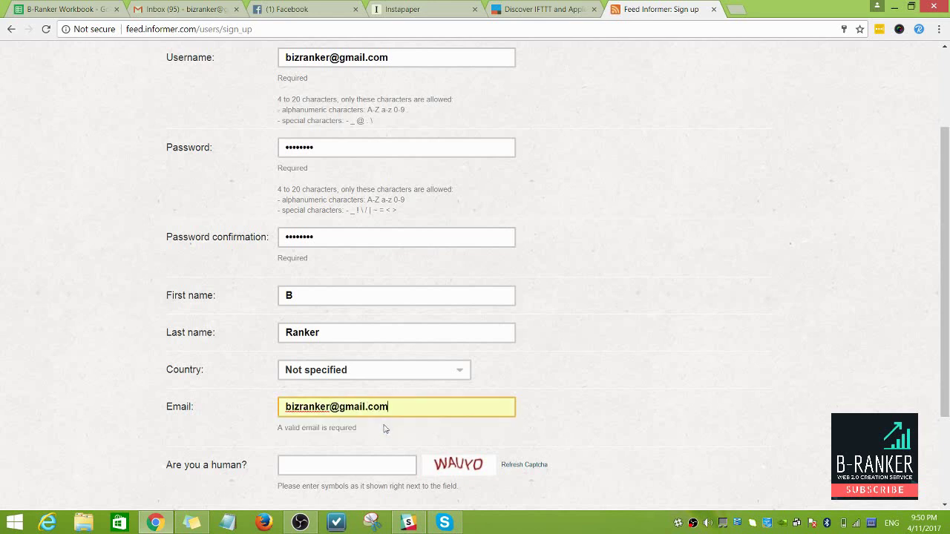
Step: Enter the captcha text and submit the sign-up form
scroll(384, 426, "down", 2)
left_click(348, 342)
type("WAUYO")
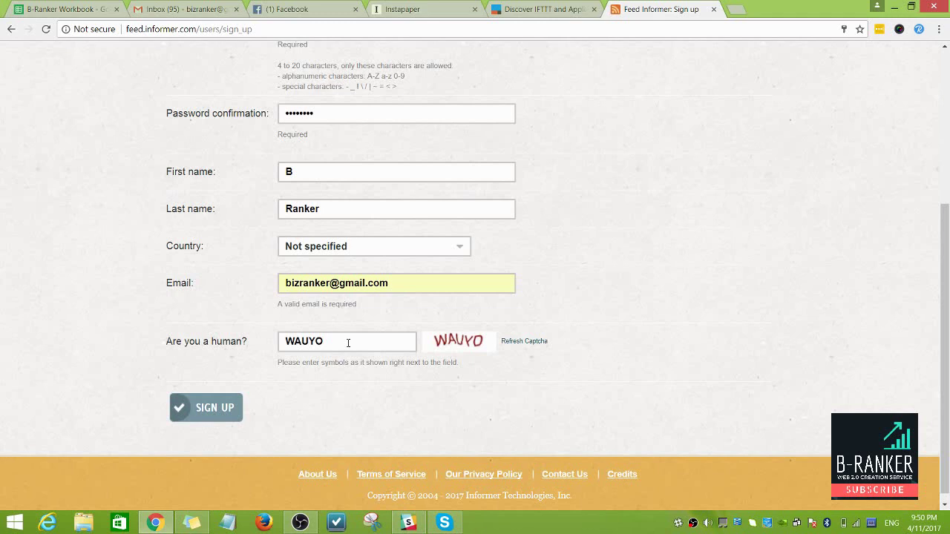
key("BackSpace")
type("D")
left_click(215, 414)
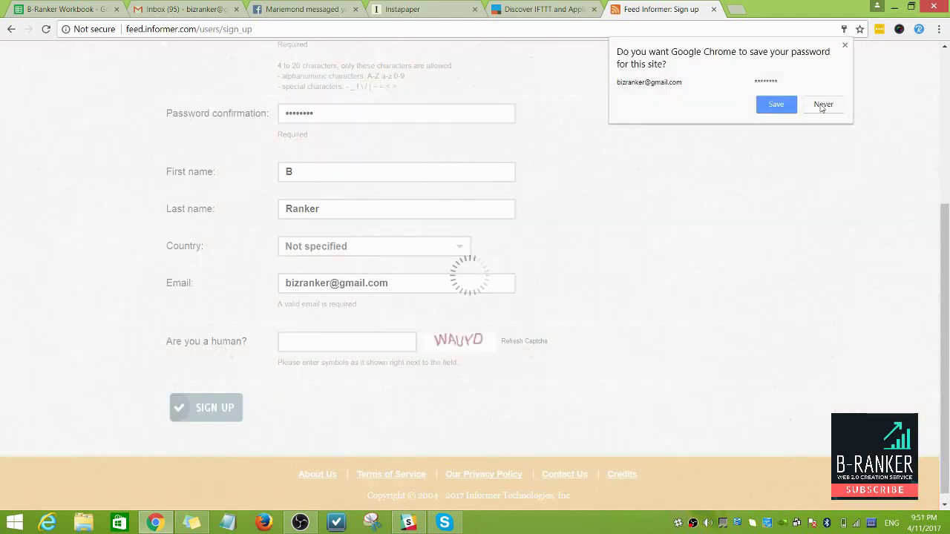
Step: Dismiss the save-password prompt and acknowledge the account-created message
left_click(844, 46)
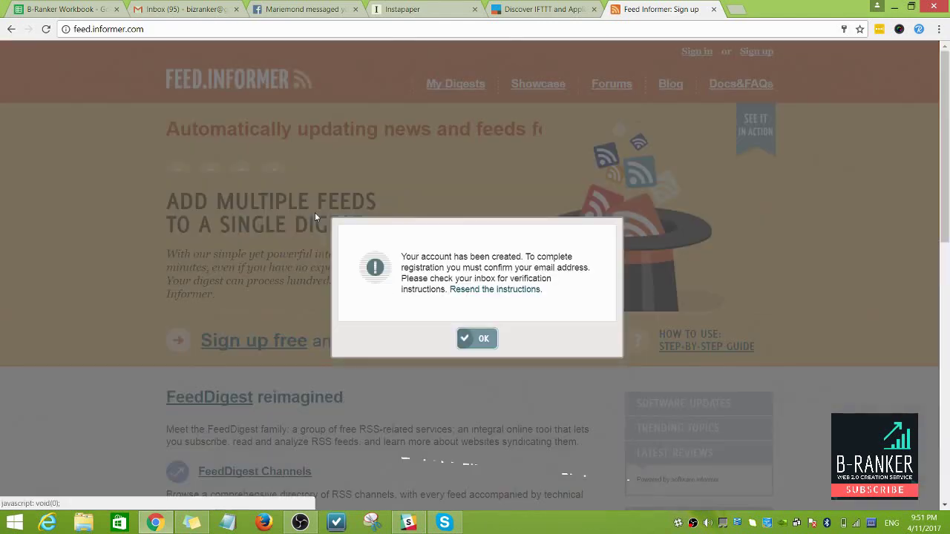
left_click(475, 339)
scroll(494, 347, "down", 1)
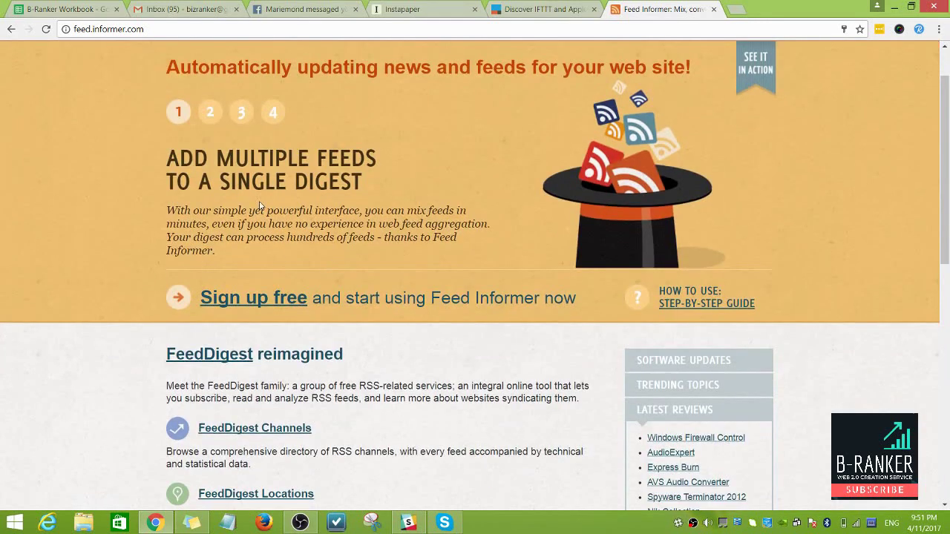
scroll(621, 65, "up", 1)
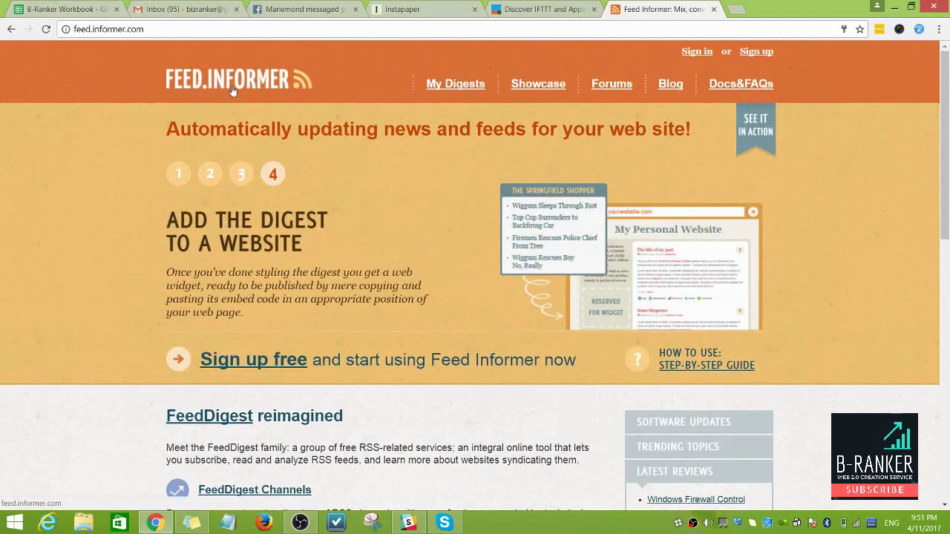
Step: Sign in from My Digests with the saved username and password, then switch to Gmail
left_click(451, 88)
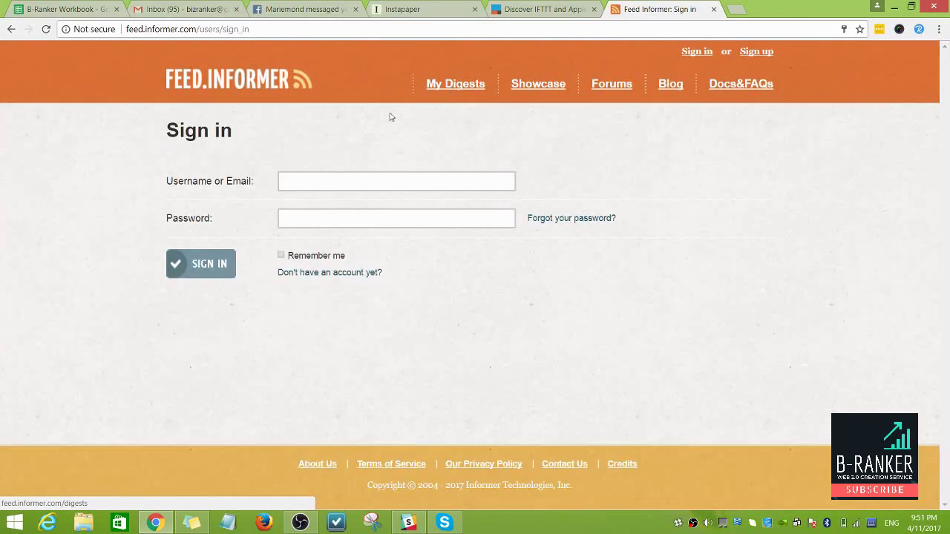
left_click(310, 183)
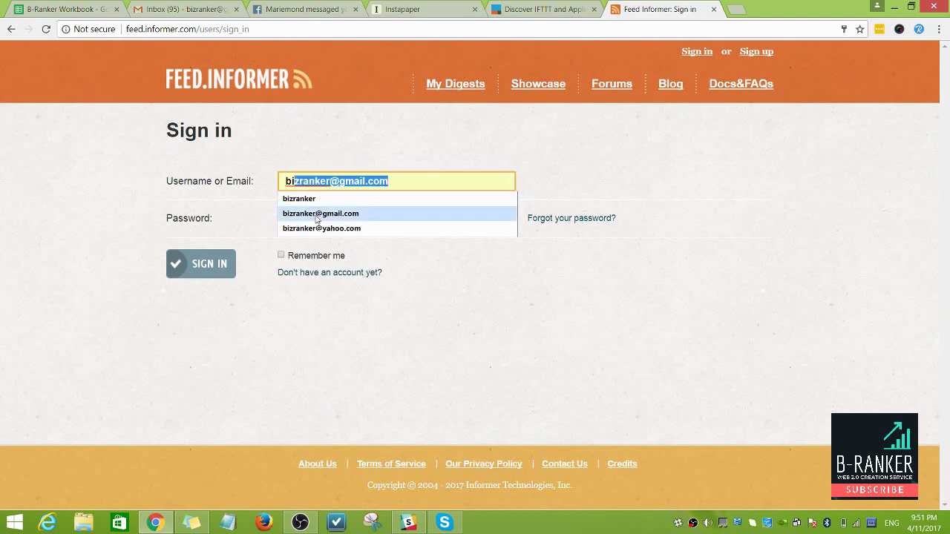
left_click(317, 214)
left_click(324, 218)
type("•••")
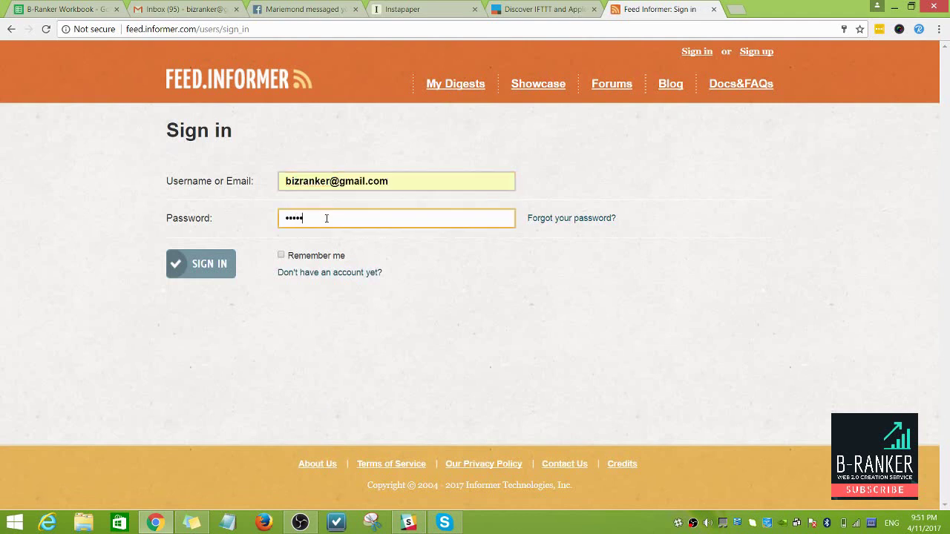
left_click(217, 269)
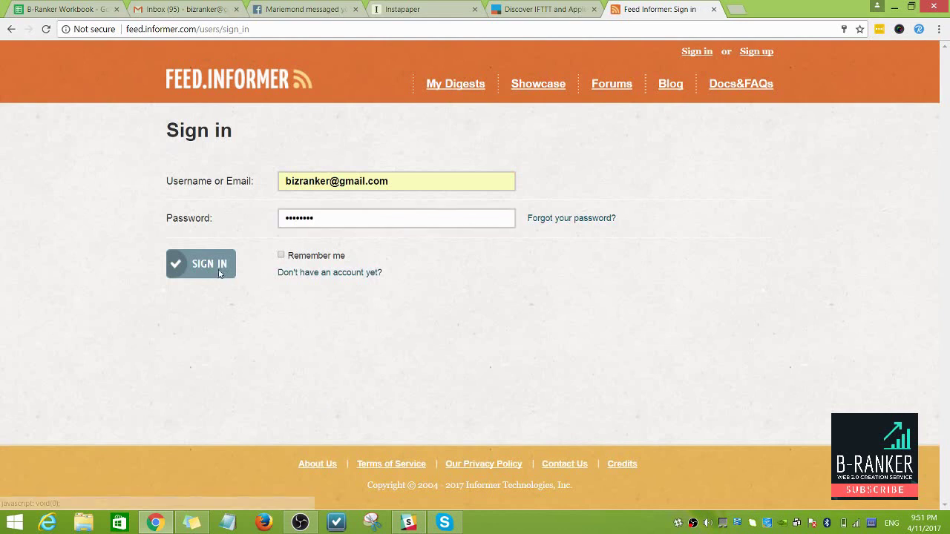
left_click(156, 10)
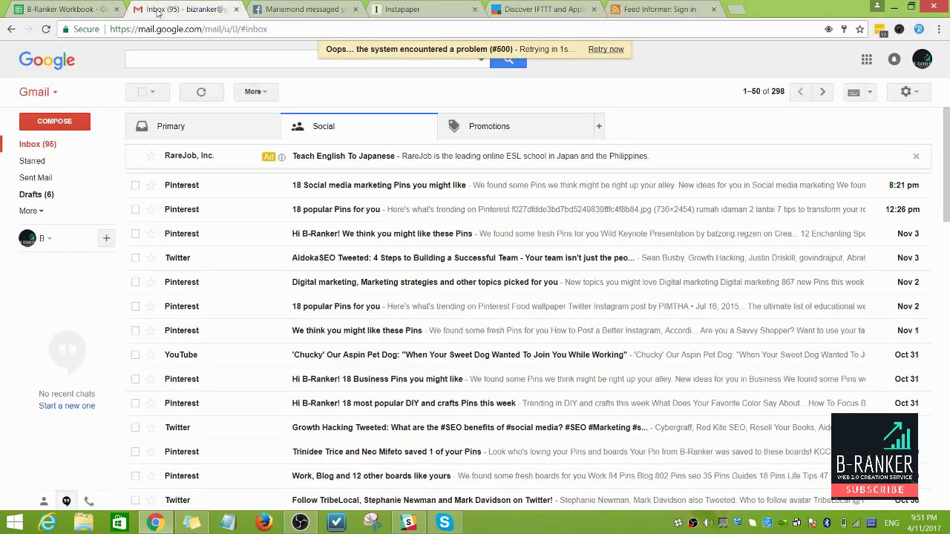
Step: Reload gmail.com in the Gmail tab, glancing at the Feed Informer tab while the inbox loads
left_click(35, 148)
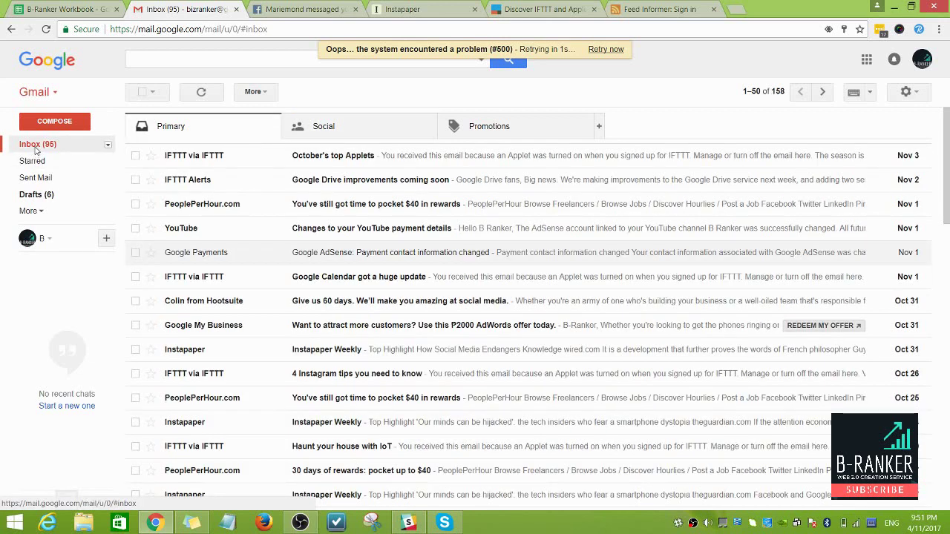
left_click(227, 29)
type("gmail.com")
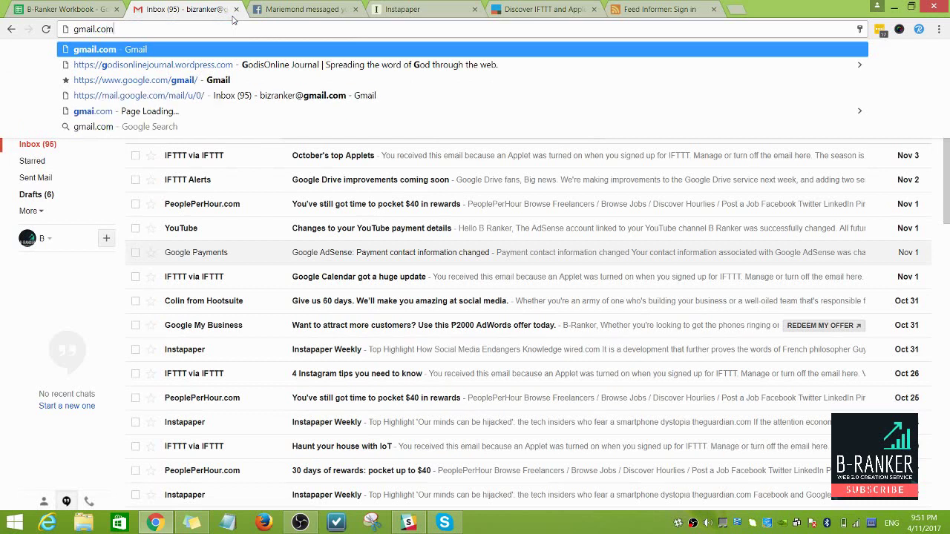
key("Return")
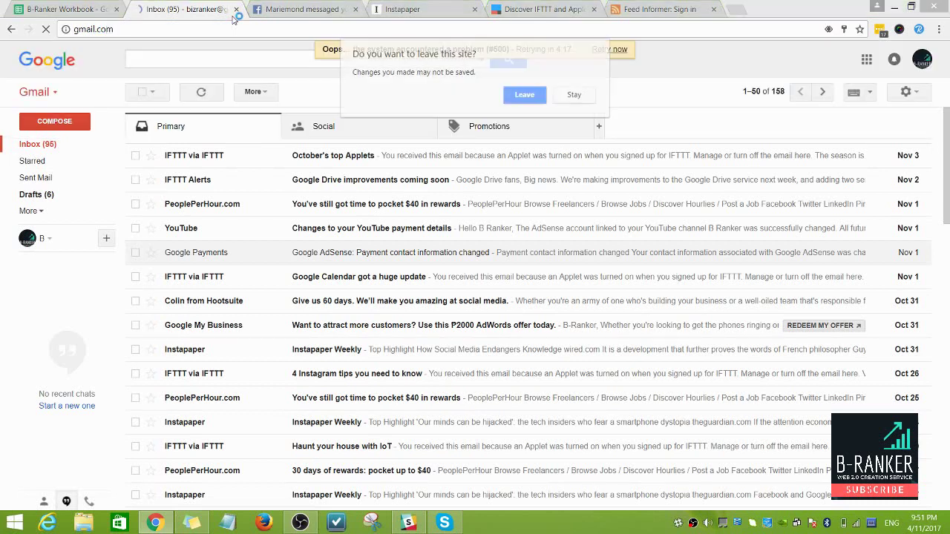
left_click(525, 94)
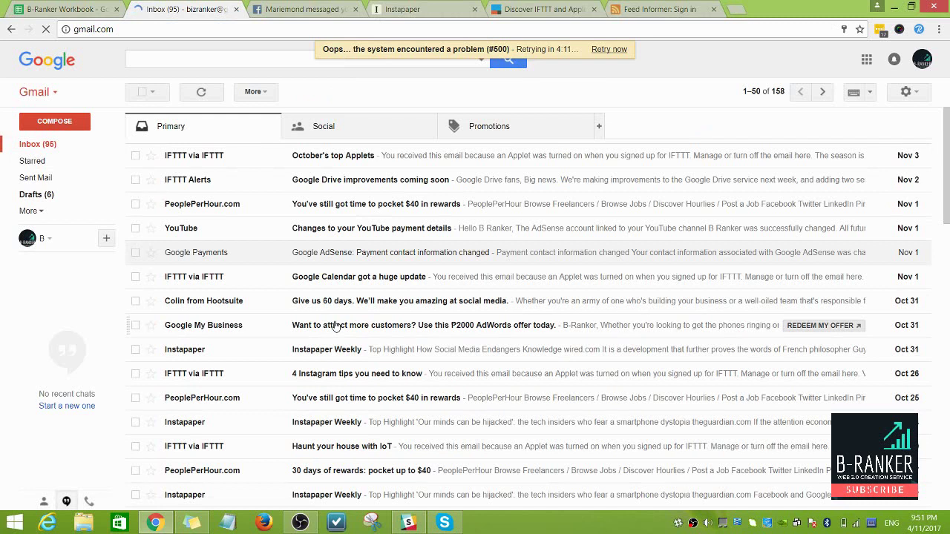
left_click(649, 10)
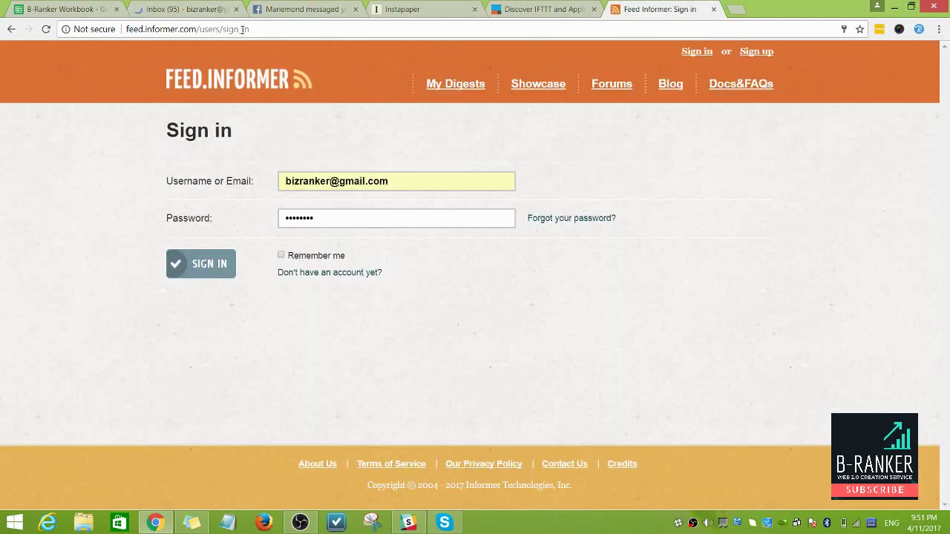
left_click(185, 10)
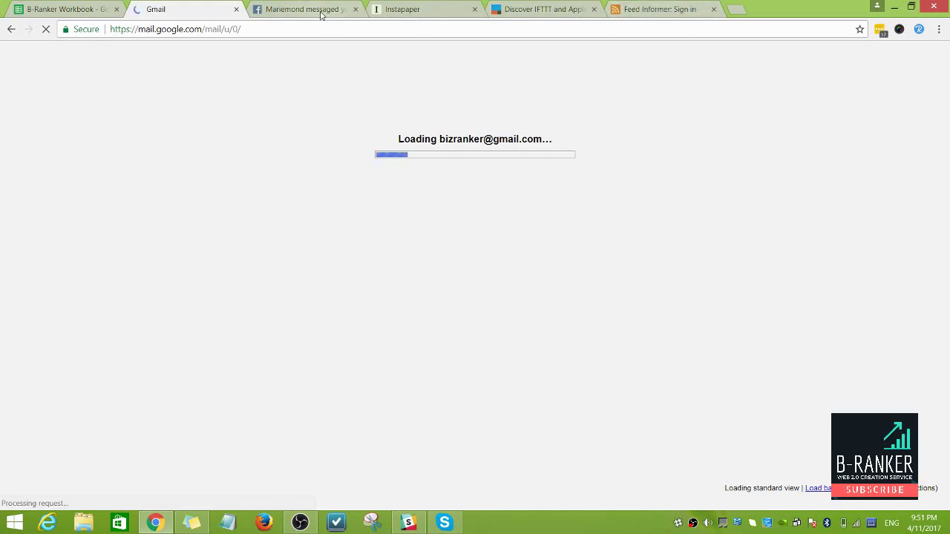
left_click(653, 9)
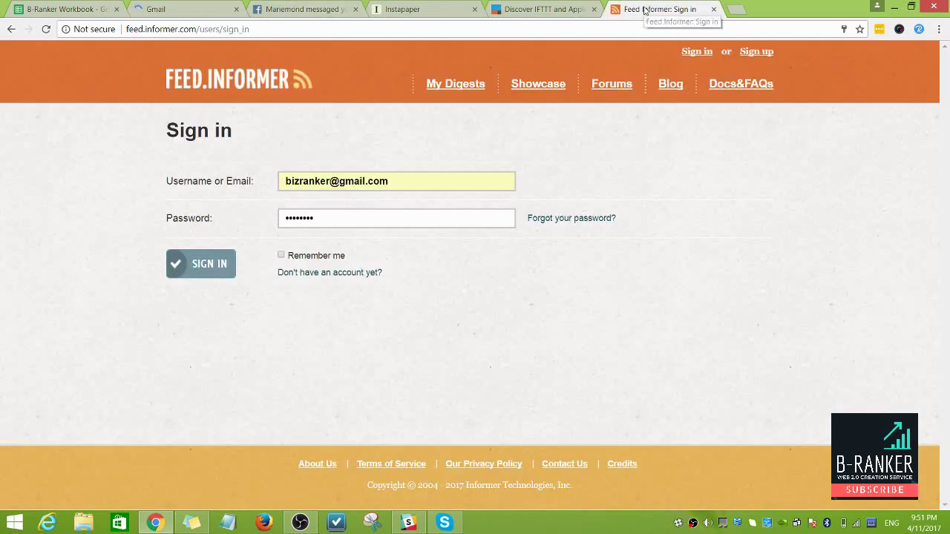
key("ctrl+2")
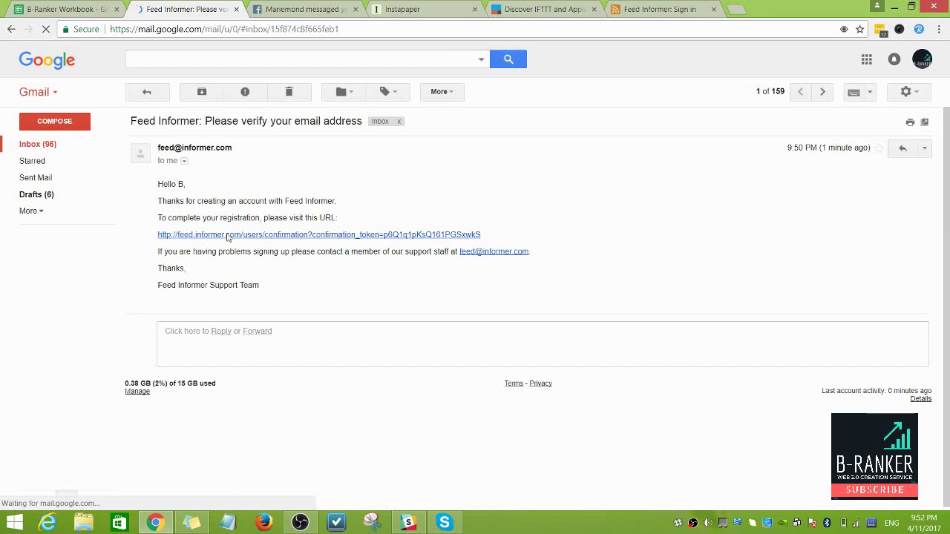
Step: Follow the account confirmation link from the email and close the old Feed Informer sign-in tab
left_click(226, 235)
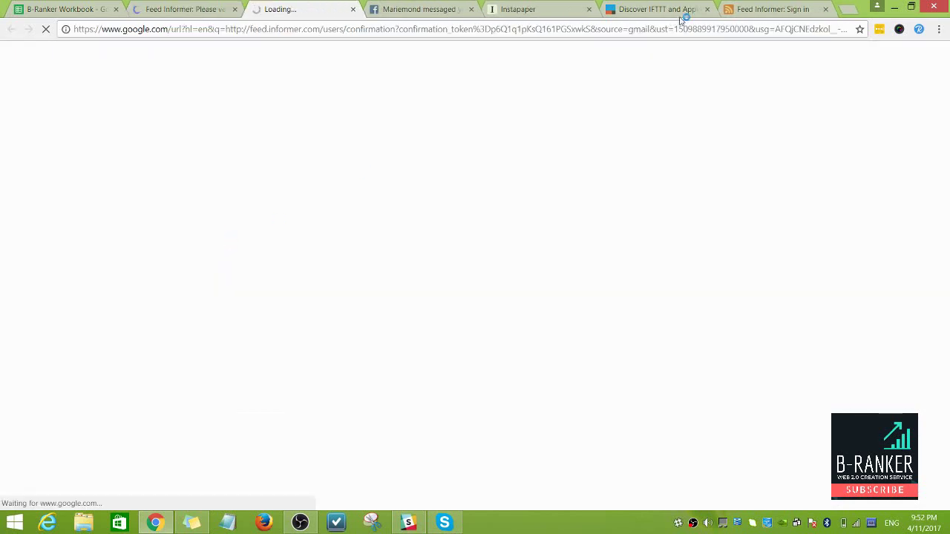
left_click(758, 11)
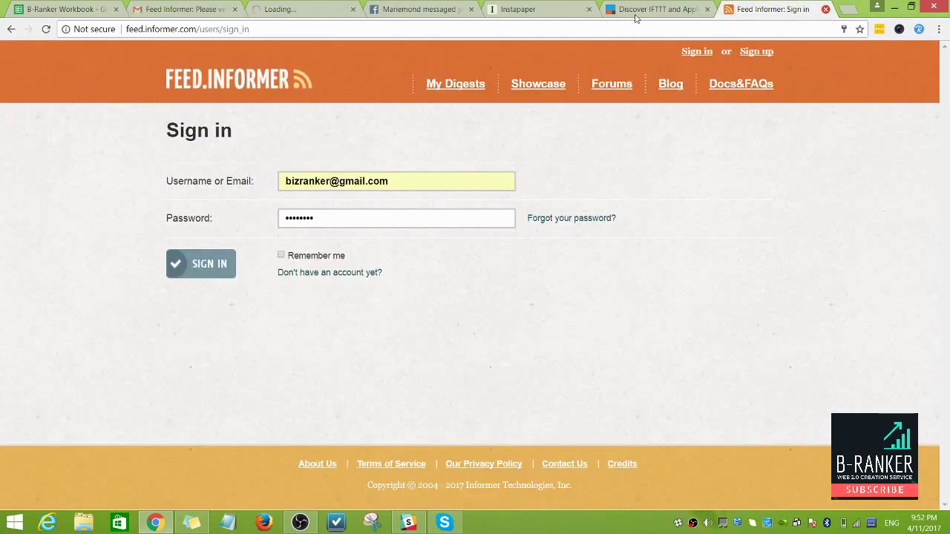
left_click(825, 9)
left_click(271, 9)
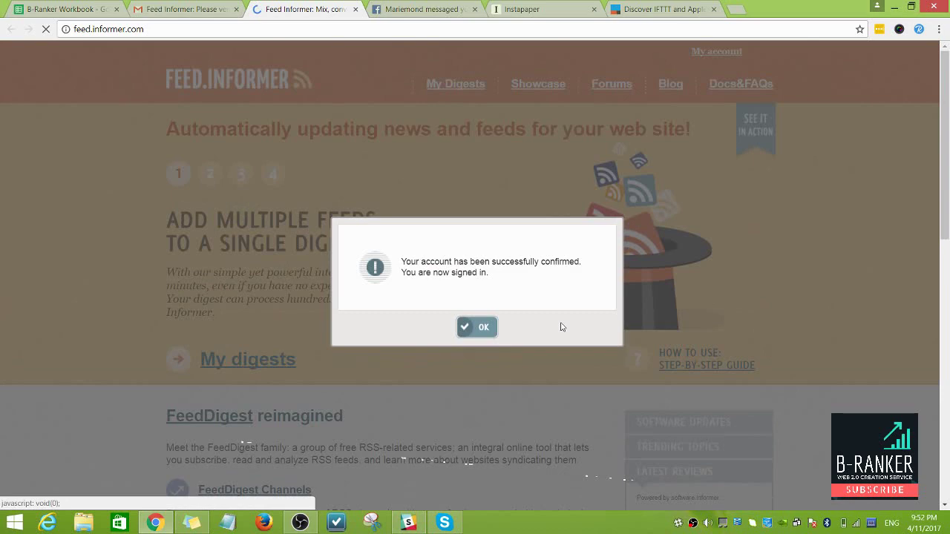
Step: Dismiss the account confirmed message and go to My Digests
left_click(472, 331)
scroll(255, 336, "down", 7)
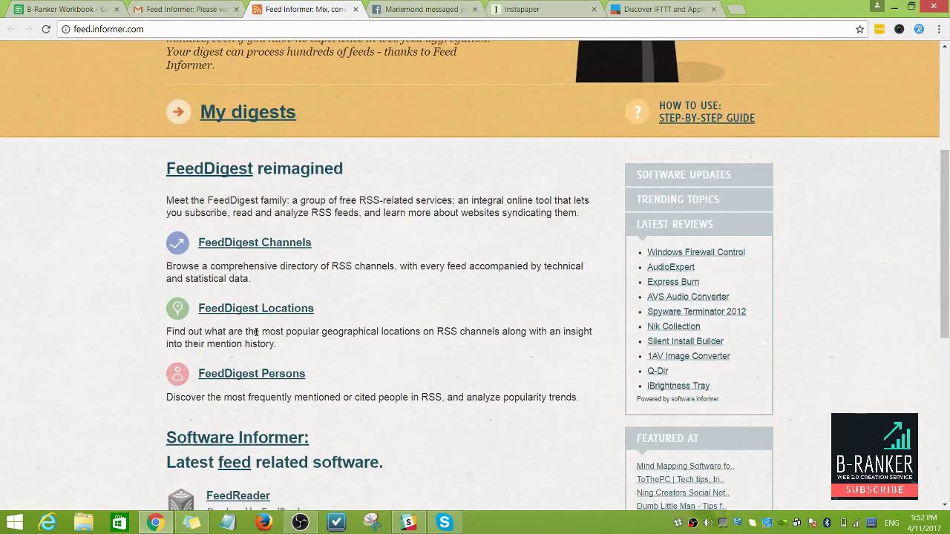
scroll(254, 336, "up", 7)
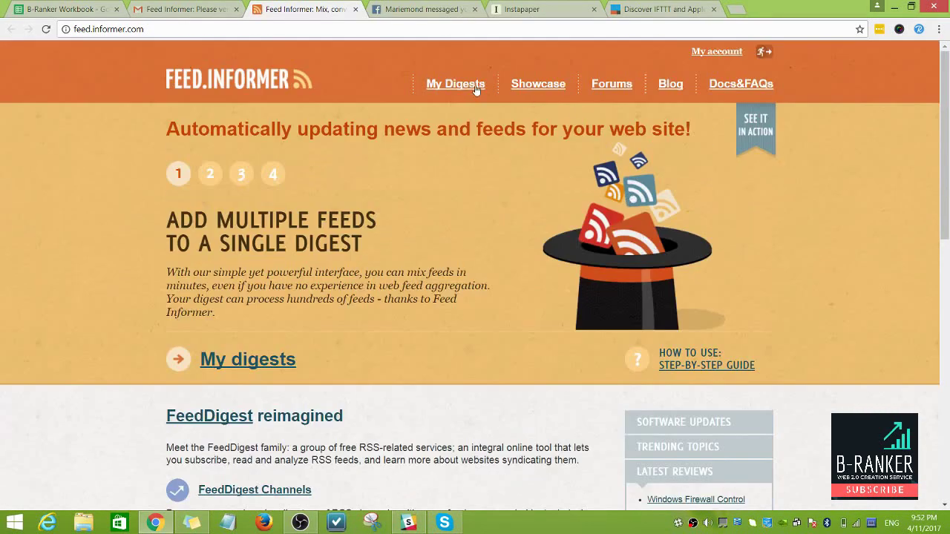
left_click(473, 86)
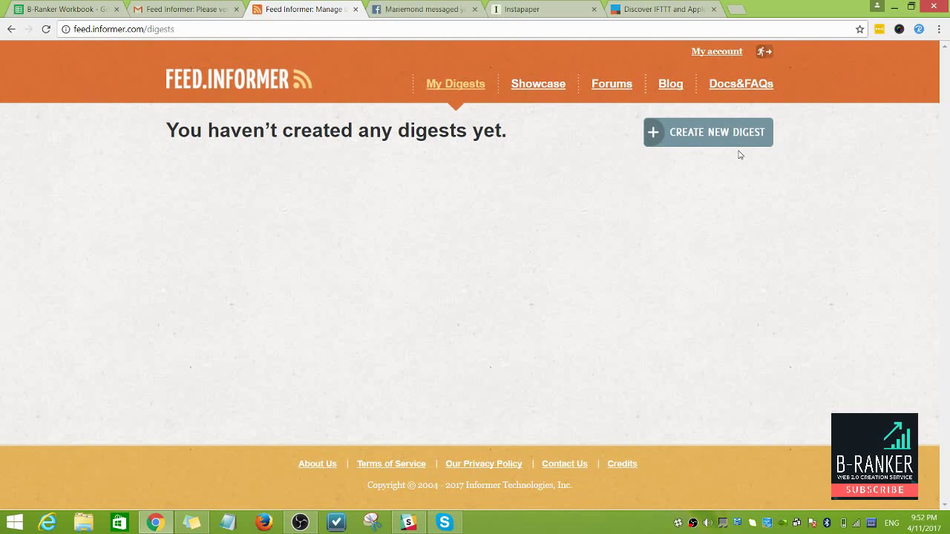
Step: In a new tab, search Google for 'health' and scroll through the results
left_click(735, 10)
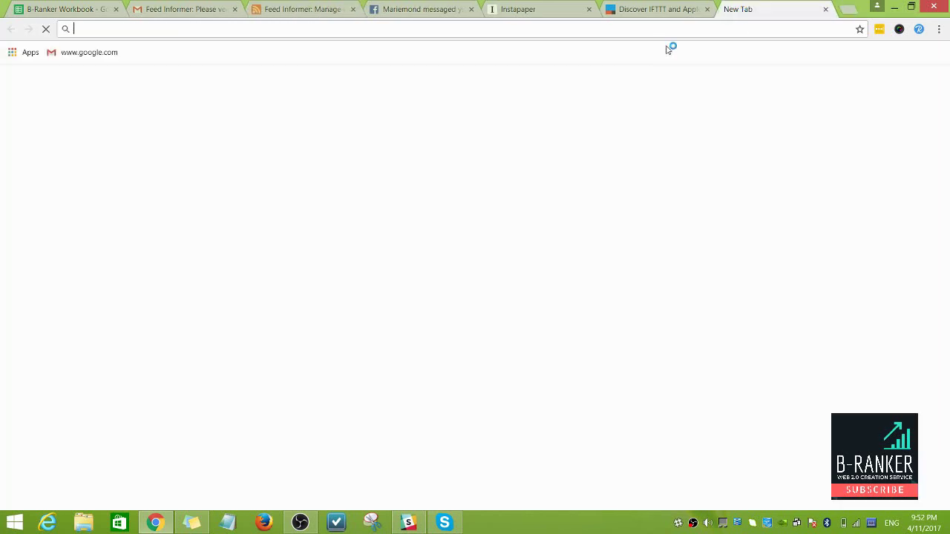
type("google.com")
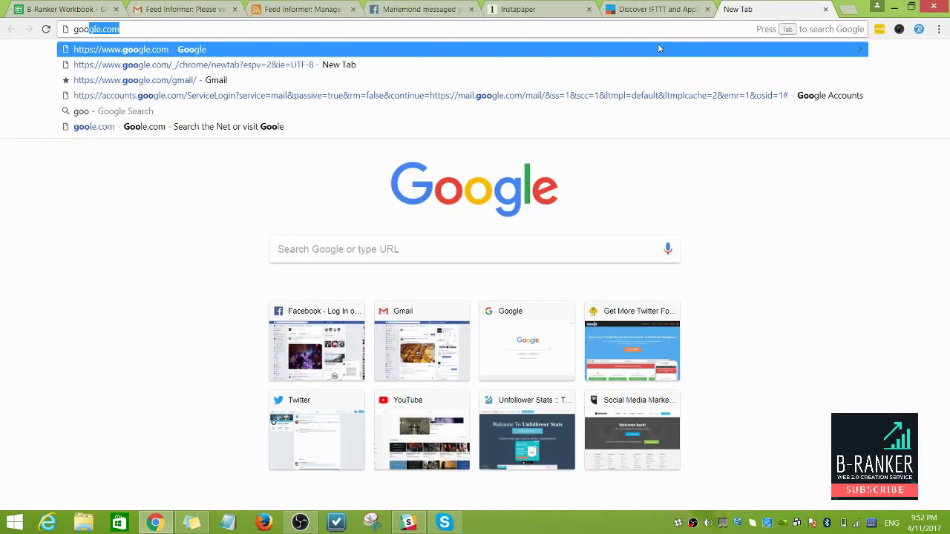
key("Return")
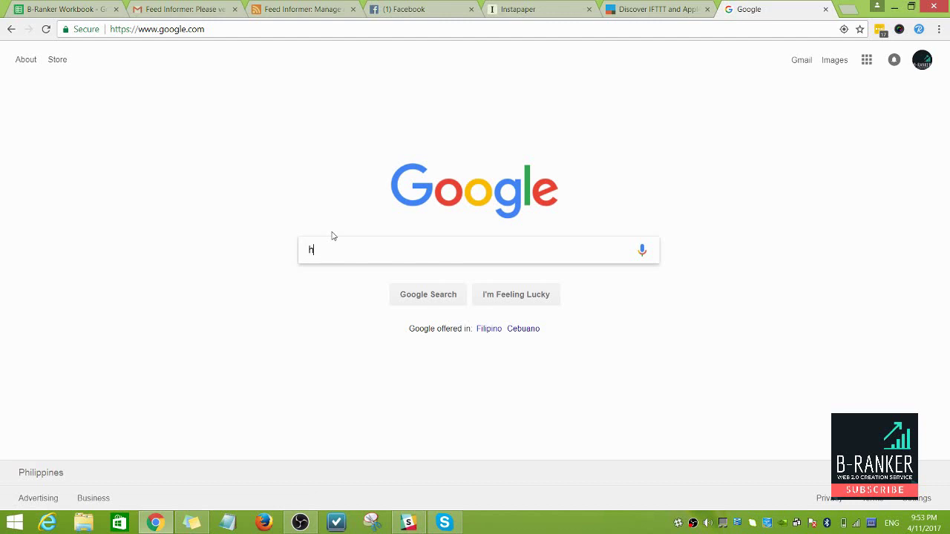
type("ealth")
key("Return")
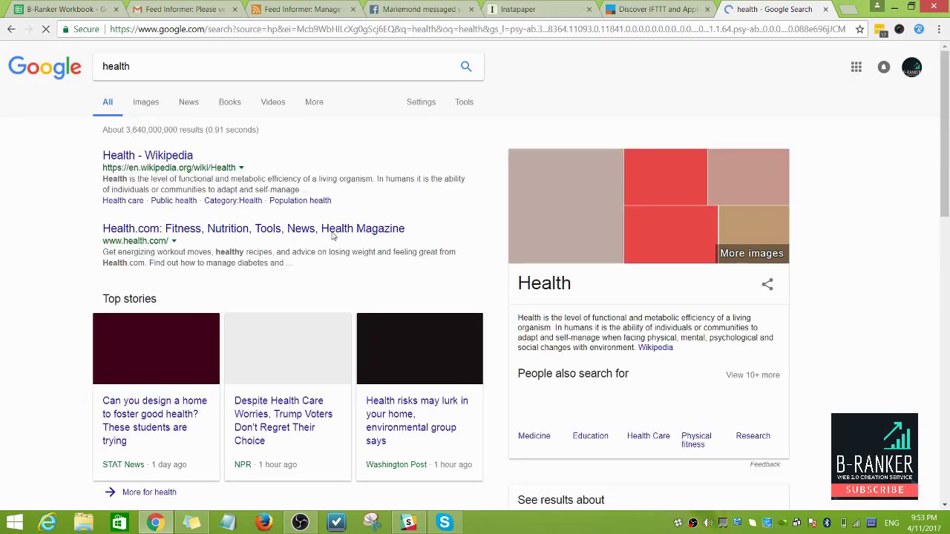
scroll(344, 297, "down", 2)
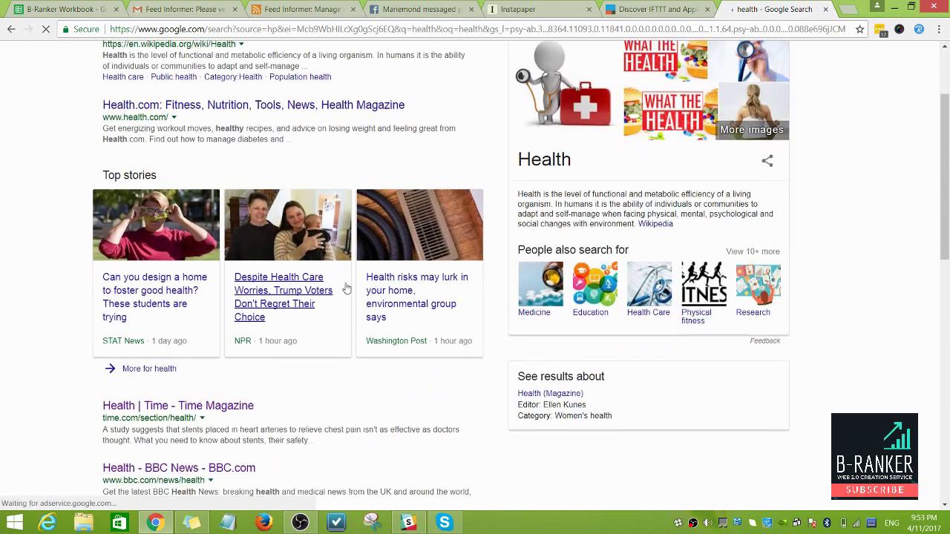
scroll(345, 287, "down", 2)
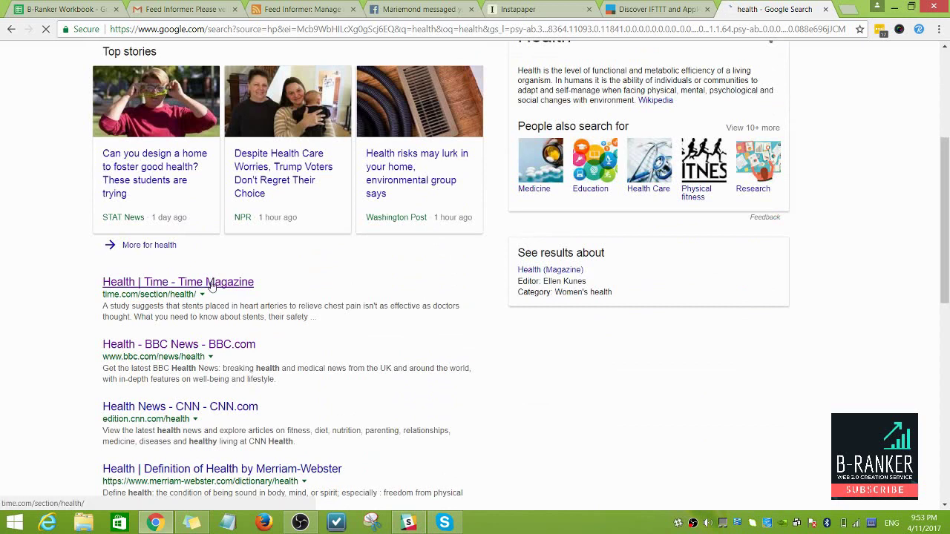
scroll(212, 286, "down", 1)
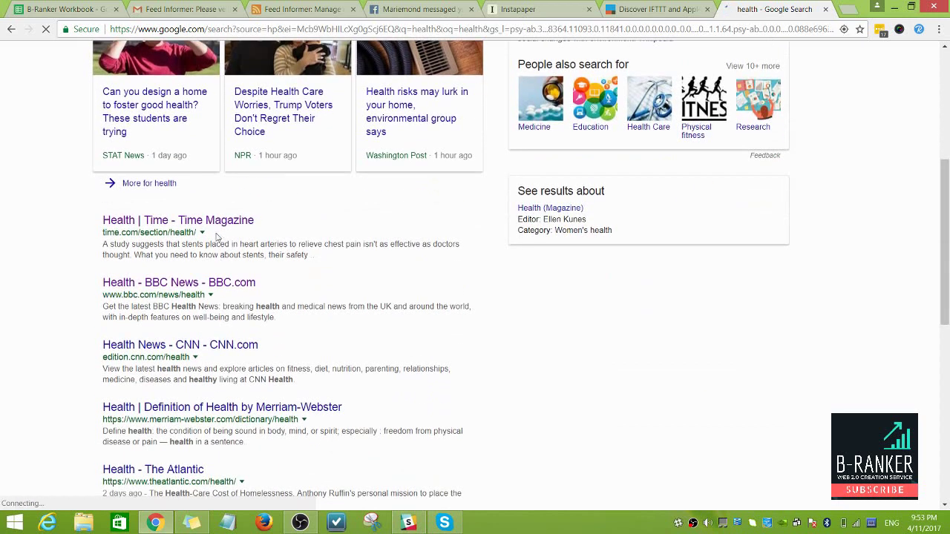
scroll(210, 232, "down", 2)
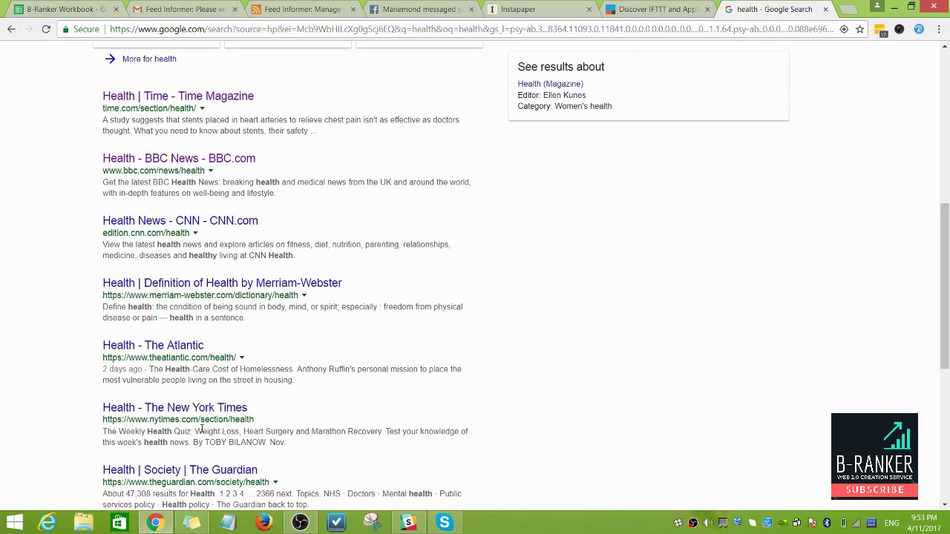
Step: Open the New York Times, Guardian and Time health results in new tabs
right_click(238, 408)
left_click(287, 279)
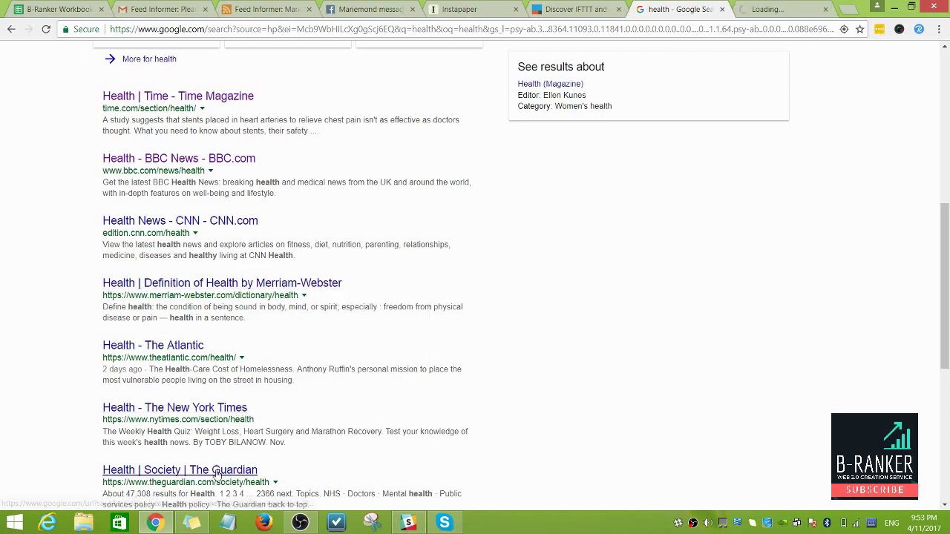
right_click(216, 470)
left_click(289, 342)
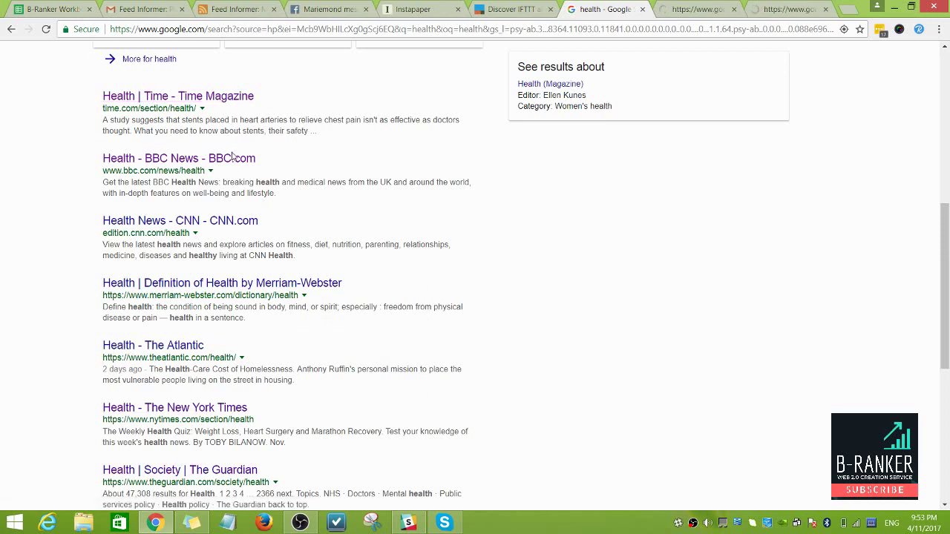
right_click(251, 97)
left_click(260, 106)
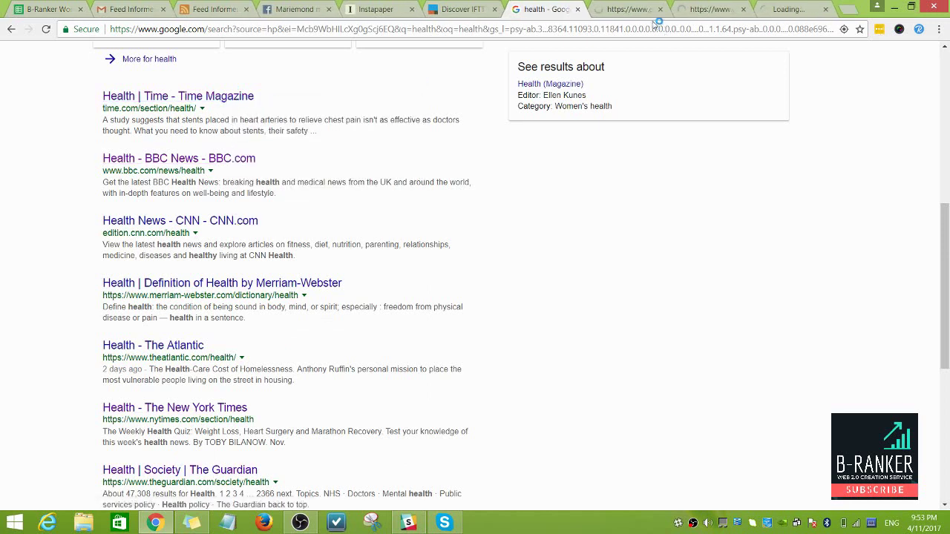
Step: Look over the three health pages, then return to Feed Informer's digests page
left_click(629, 11)
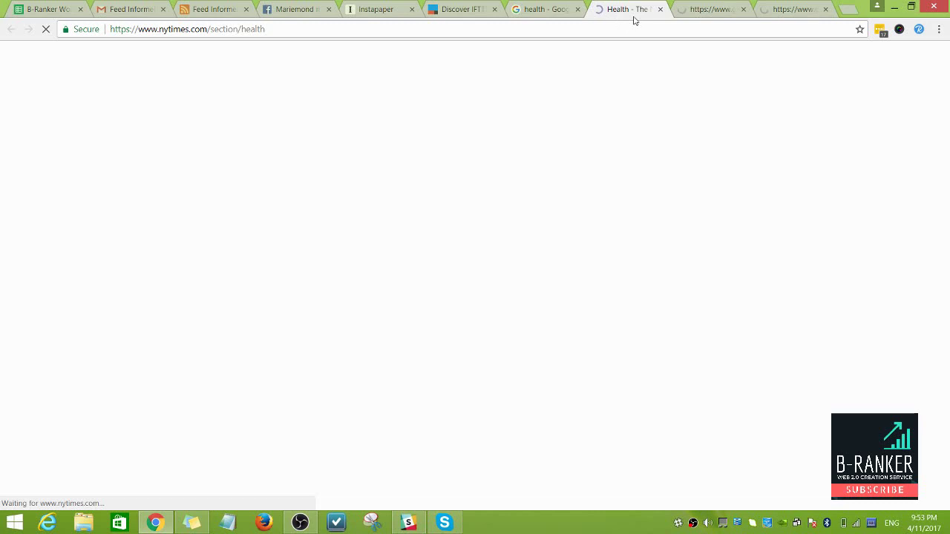
key("ctrl+Tab")
key("ctrl+Tab")
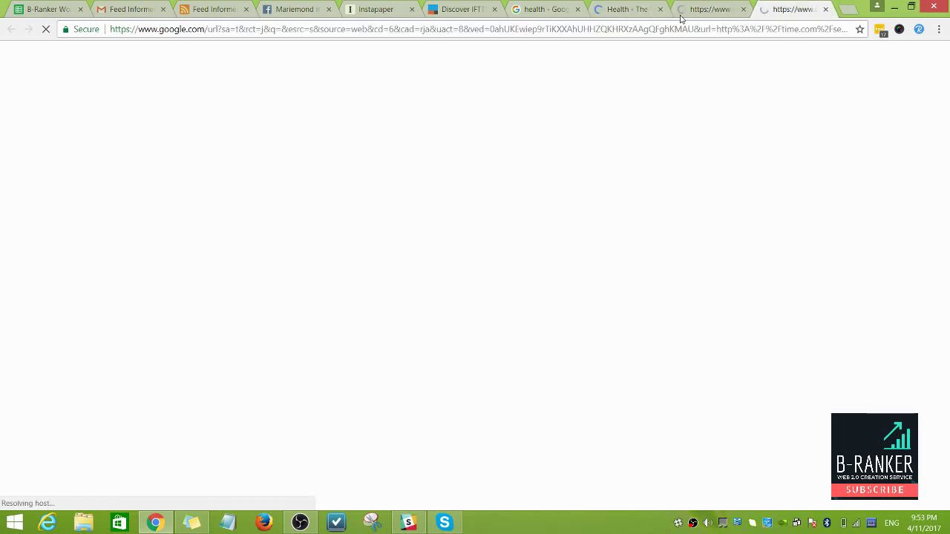
key("ctrl+shift+Tab")
key("ctrl+shift+Tab")
left_click(716, 16)
left_click(620, 12)
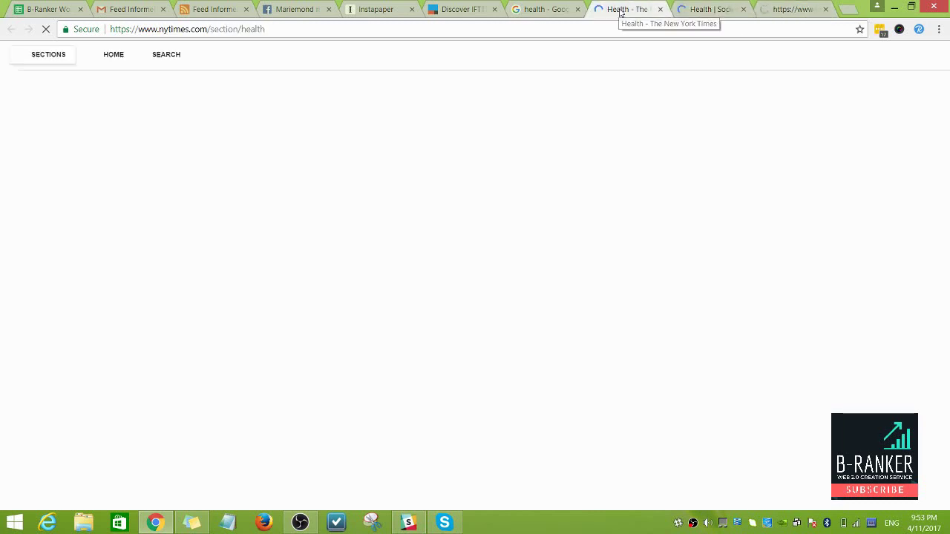
left_click(705, 10)
left_click(771, 11)
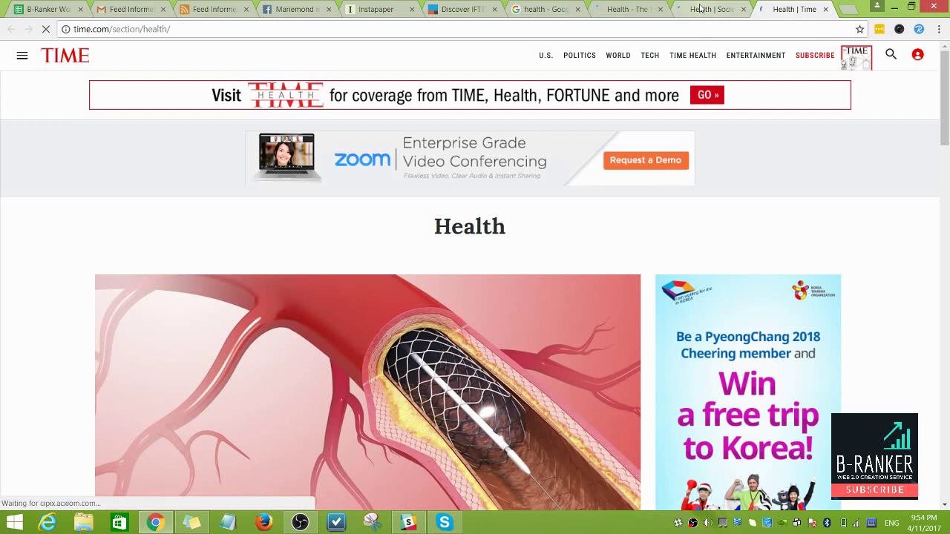
left_click(250, 7)
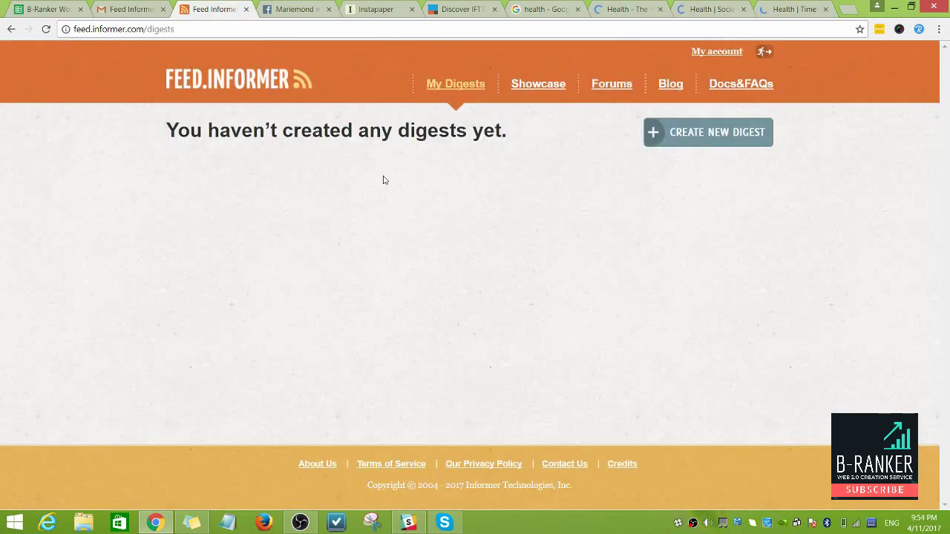
Step: Start a new digest in Feed Informer, then switch to the New York Times health page
left_click(663, 134)
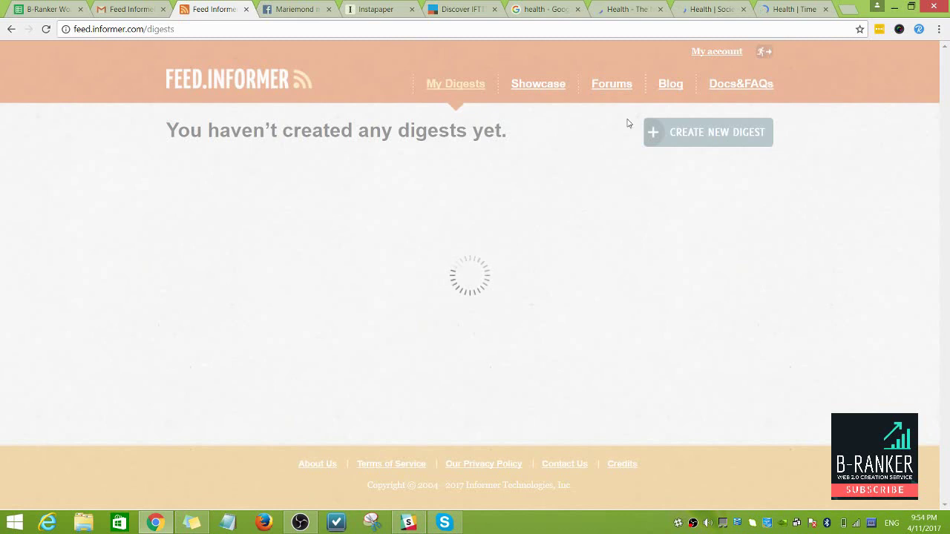
key("ctrl+8")
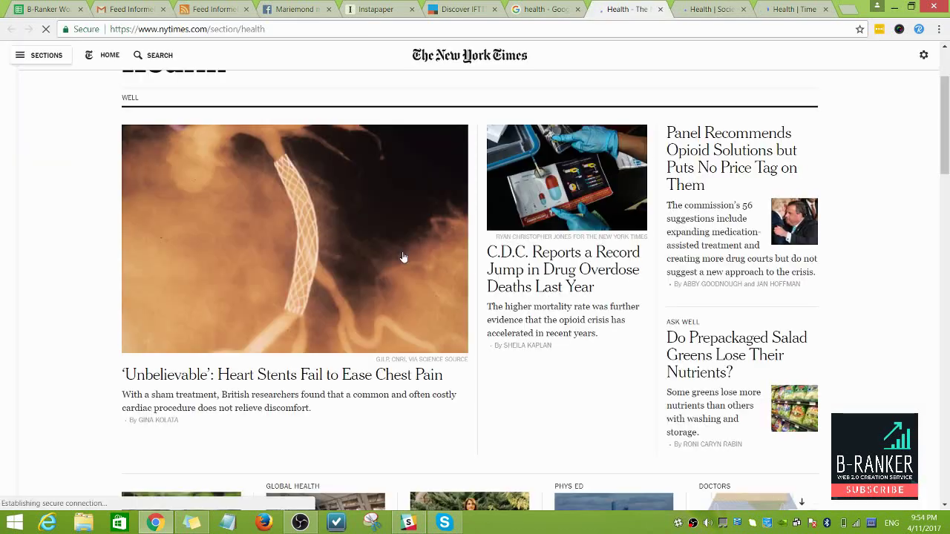
scroll(445, 178, "up", 2)
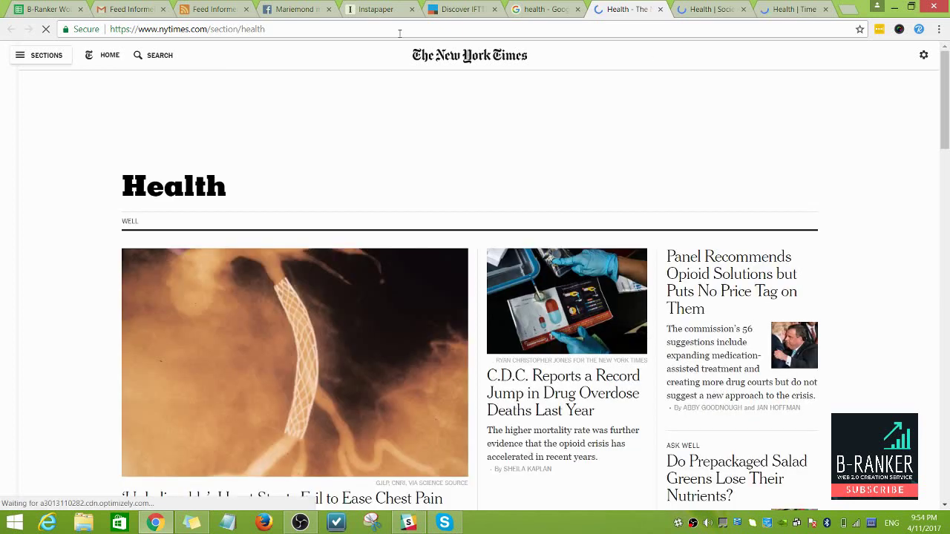
scroll(406, 131, "down", 8)
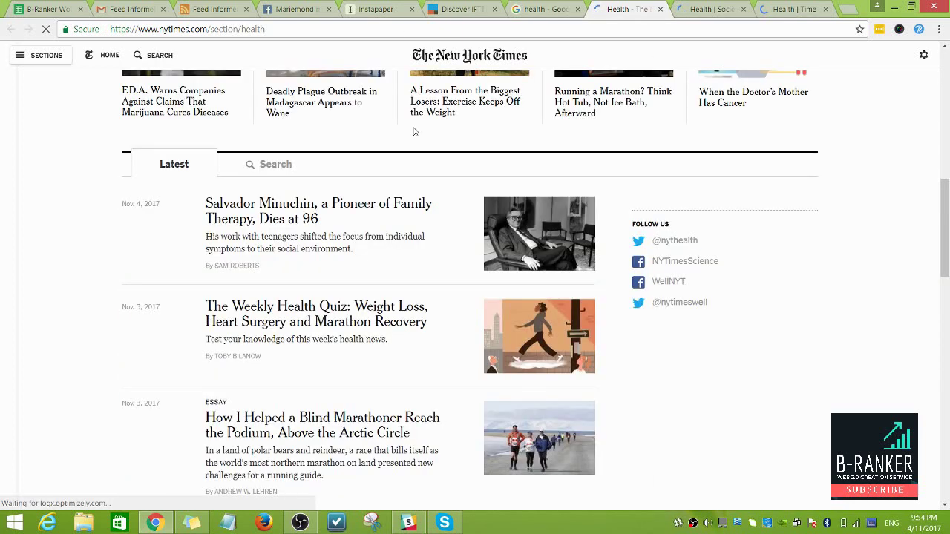
scroll(797, 239, "down", 3)
Step: Search the NYT health page for 'rss', finding nothing, and open its page source
key("ctrl+f")
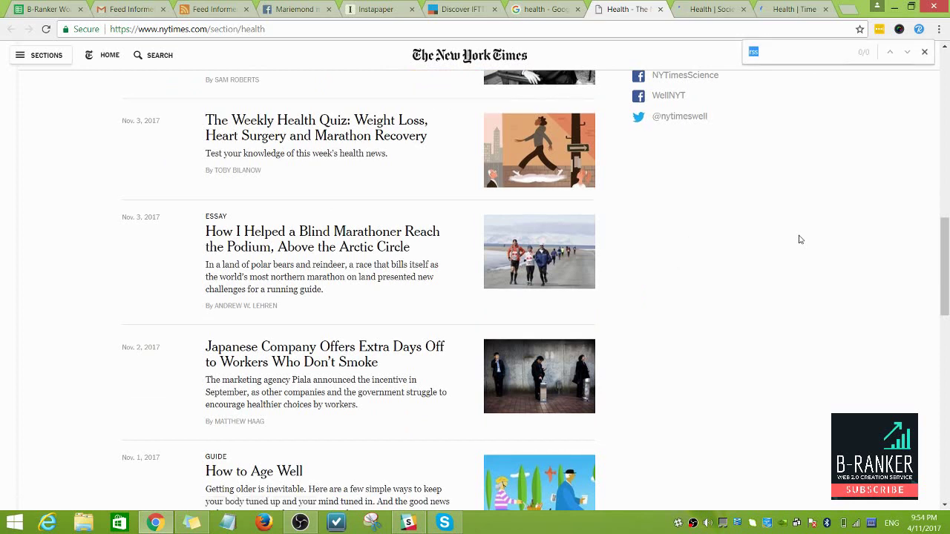
left_click(777, 54)
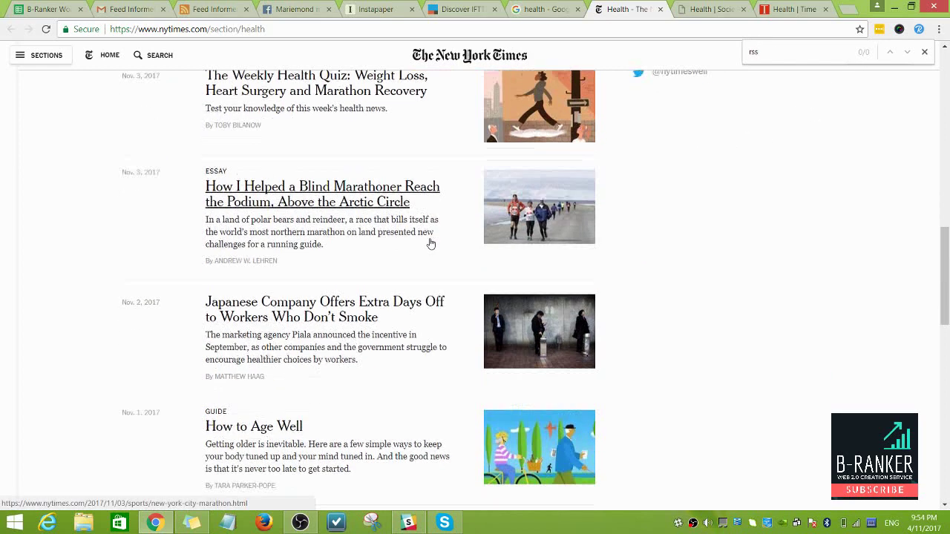
scroll(431, 241, "down", 7)
scroll(430, 243, "up", 10)
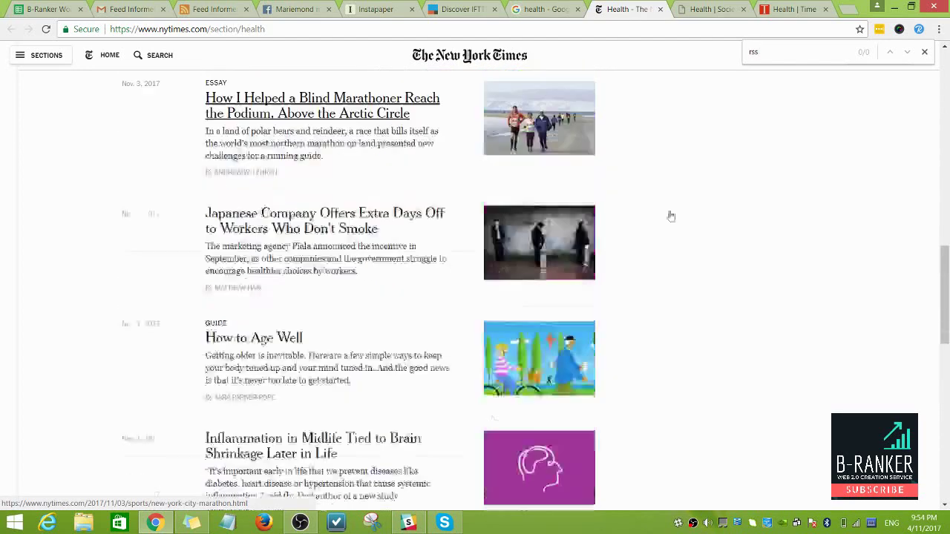
scroll(943, 194, "up", 5)
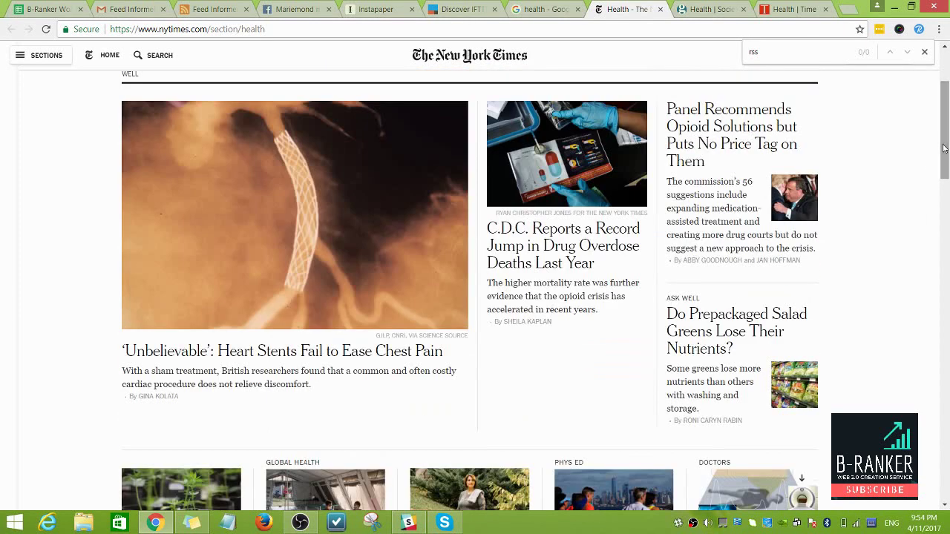
right_click(44, 238)
left_click(109, 395)
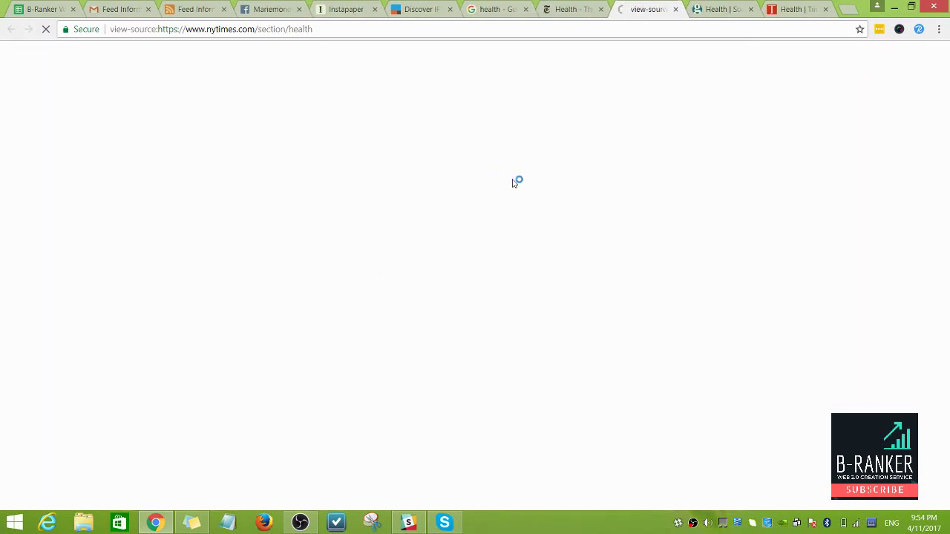
Step: Search the NYT page source for rss and select the feed URL on line 42
left_click(571, 9)
left_click(642, 12)
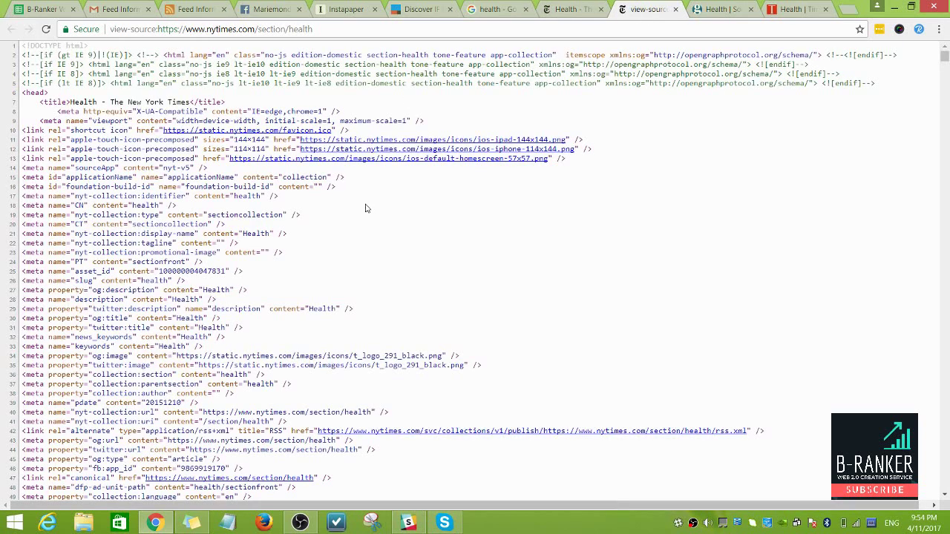
key("ctrl+f")
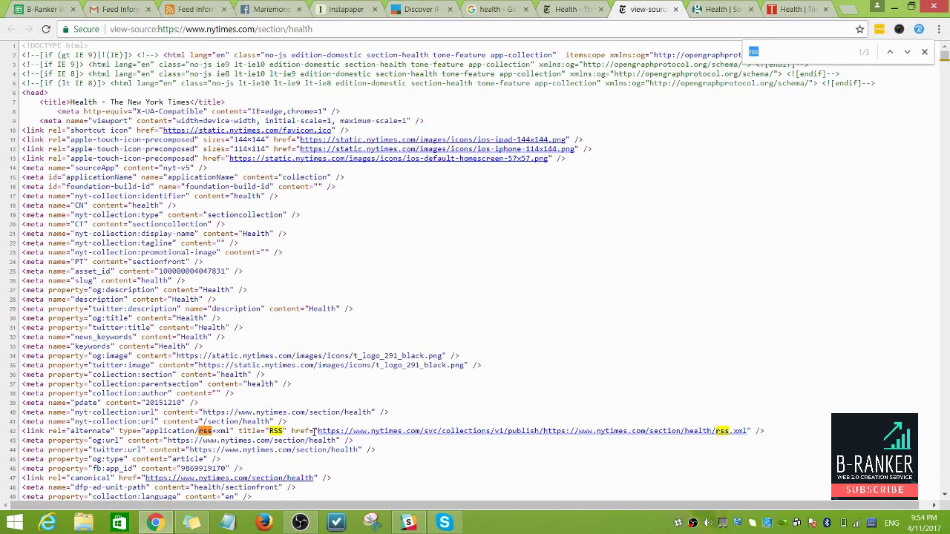
left_click_drag(318, 431, 746, 436)
key("ctrl+c")
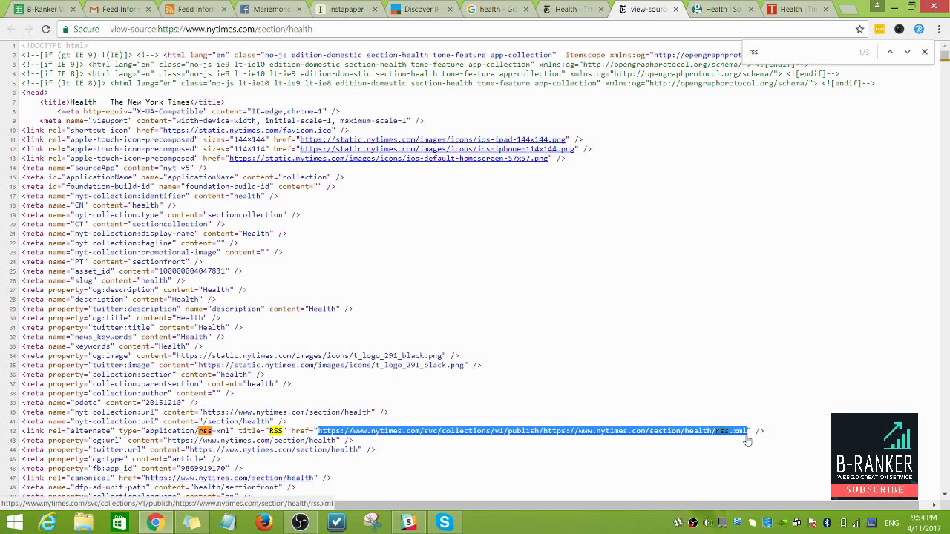
Step: Paste the NYT rss.xml feed address into Notepad and close the NYT page and source tabs
left_click(227, 523)
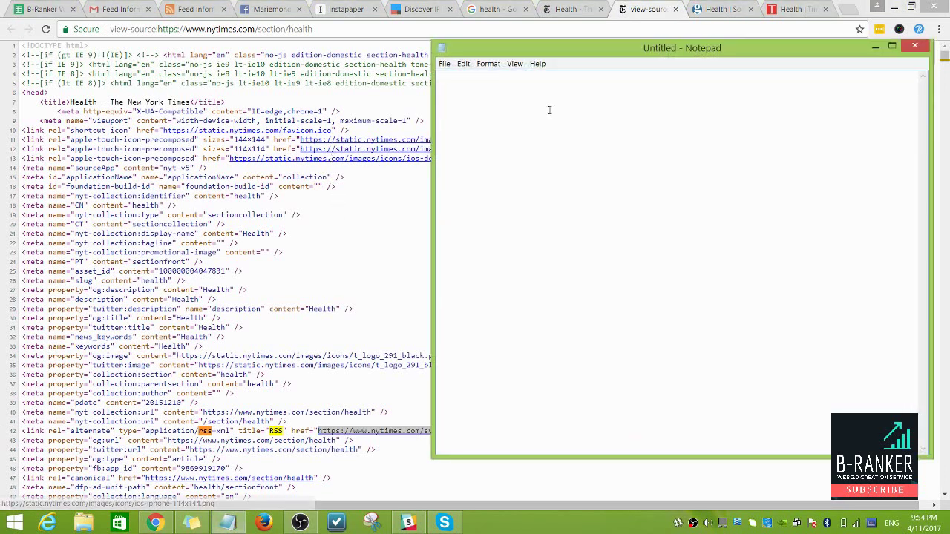
key("ctrl+v")
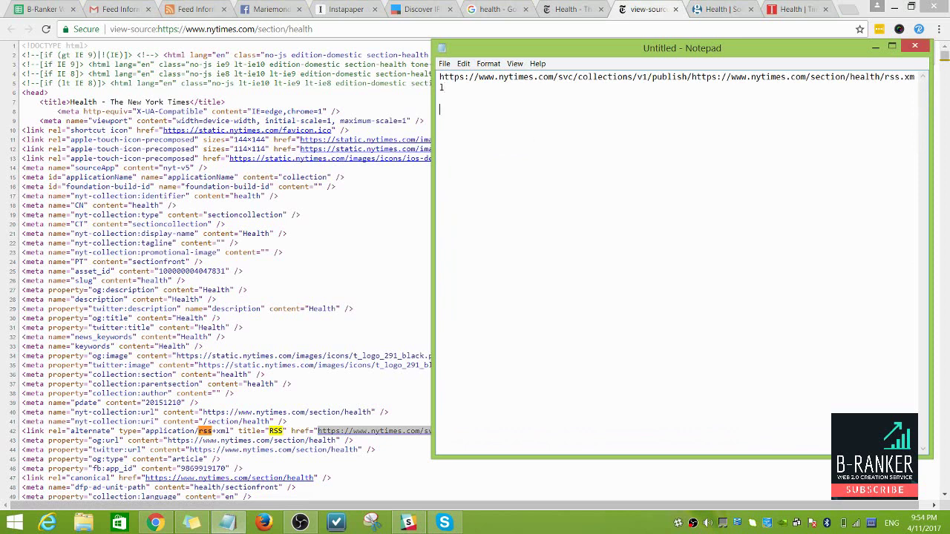
left_click(653, 9)
left_click(593, 10)
left_click(599, 9)
left_click(599, 9)
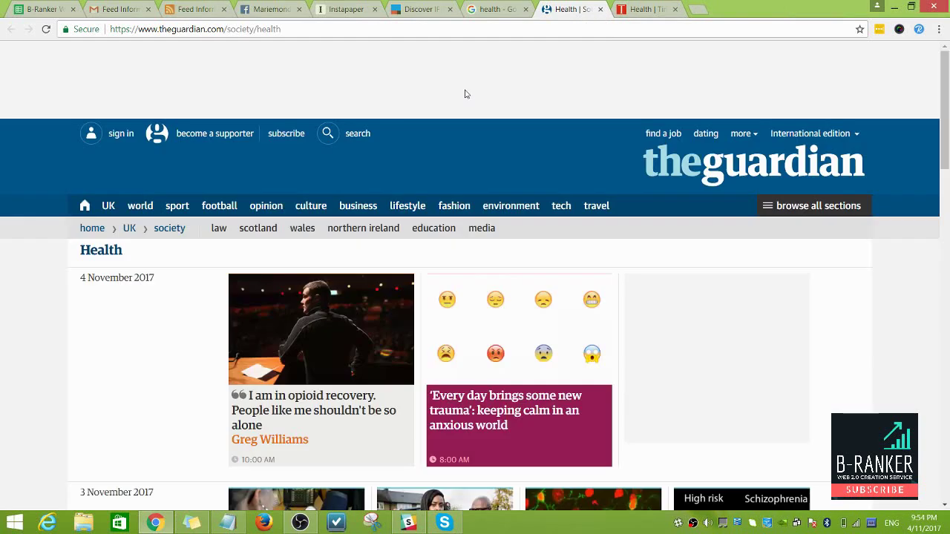
Step: Search the Guardian health page for rss and open its page source
key("ctrl+f")
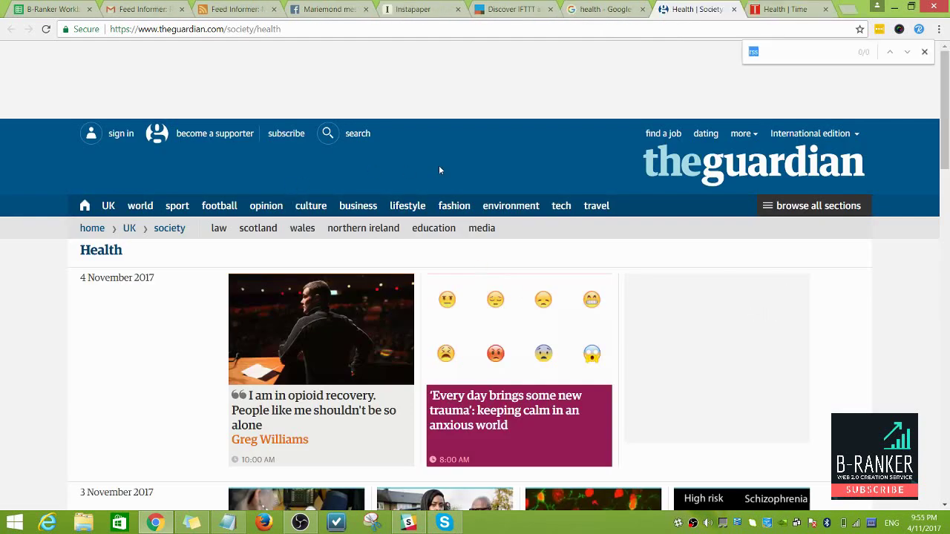
right_click(672, 324)
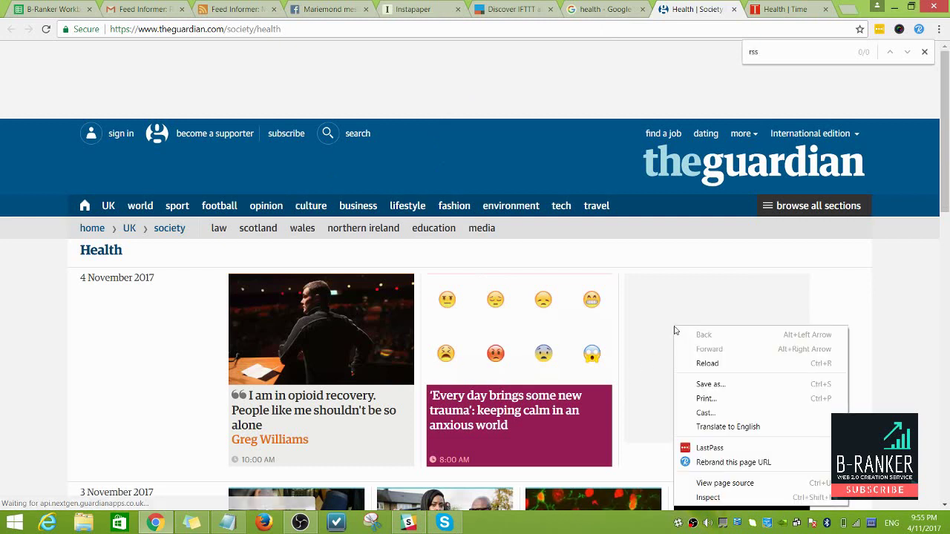
left_click(727, 481)
left_click(618, 9)
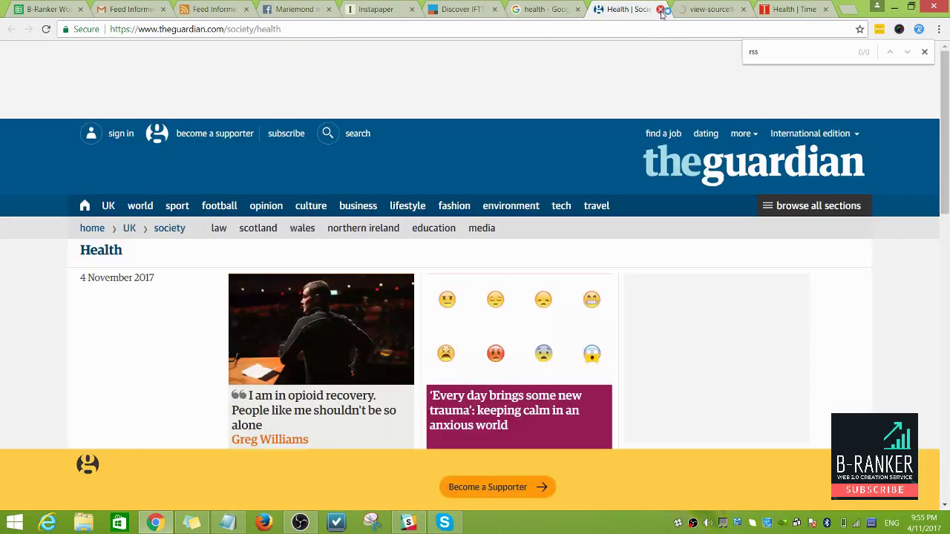
left_click(683, 15)
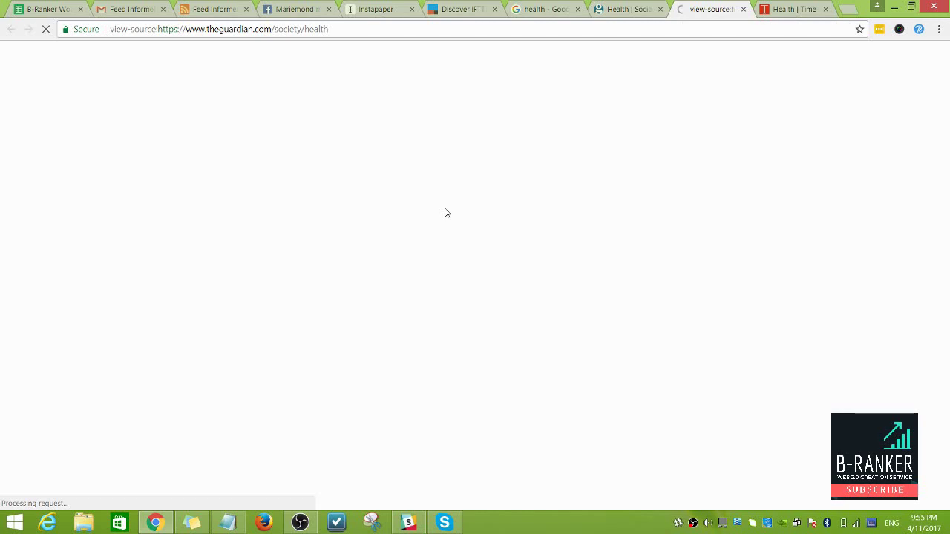
left_click(595, 27)
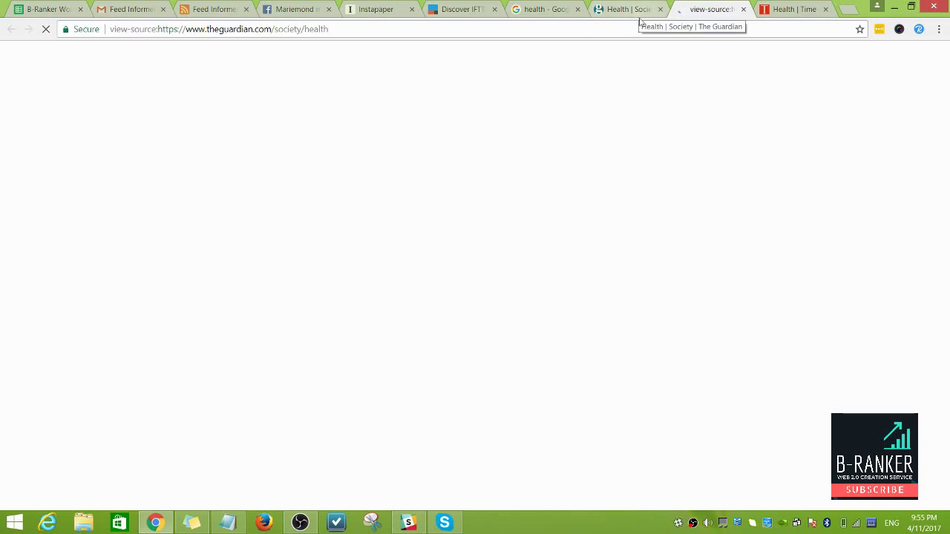
left_click(639, 16)
Step: Search the TIME health page for 'rss', open its source, and go back to the Guardian source
left_click(742, 14)
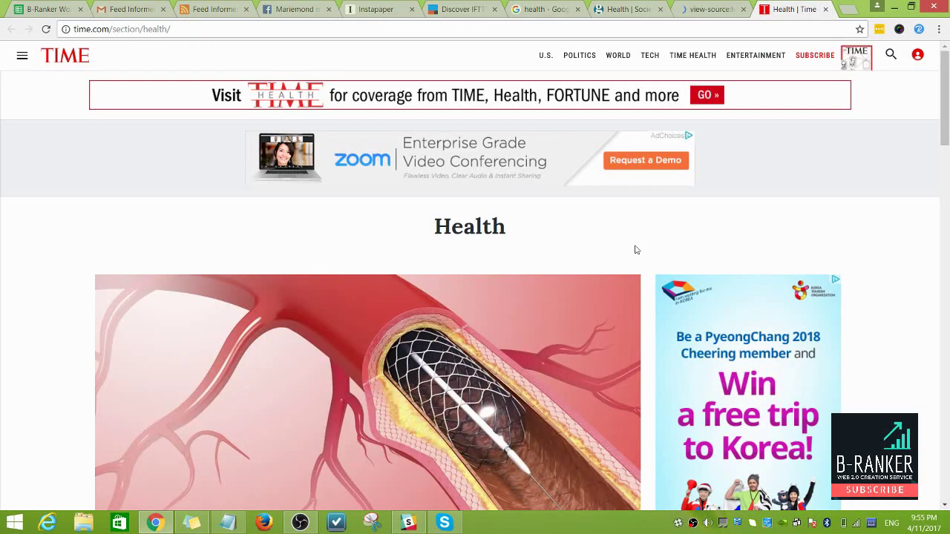
scroll(635, 250, "down", 2)
scroll(502, 376, "down", 2)
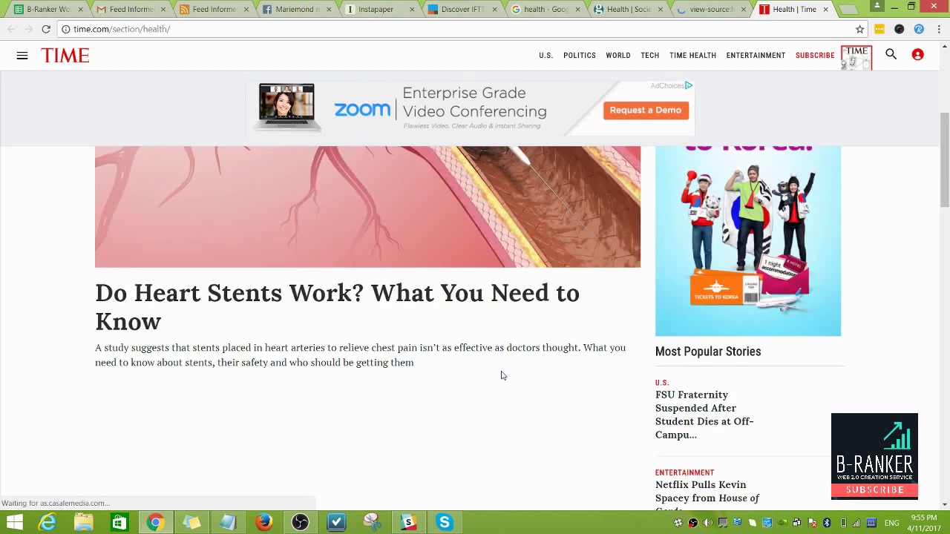
key("ctrl+f")
type("r")
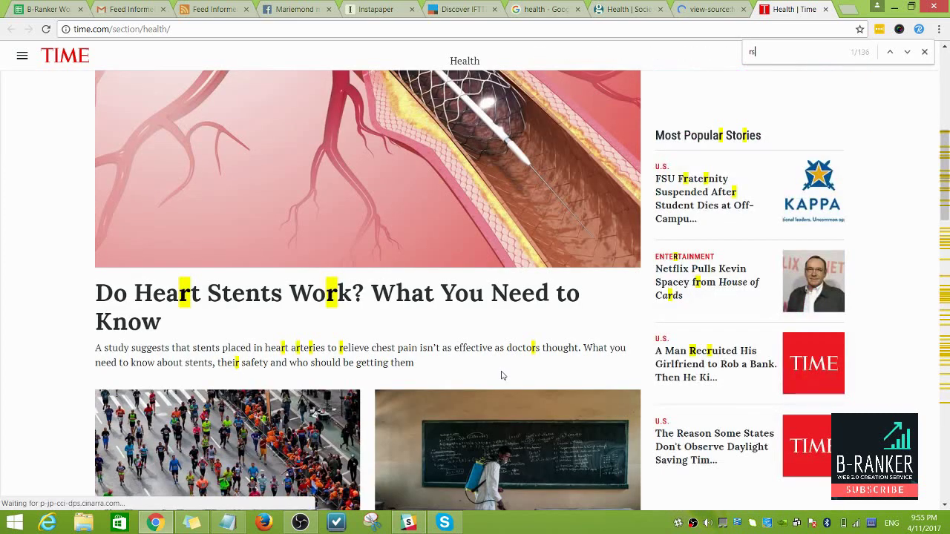
type("ss")
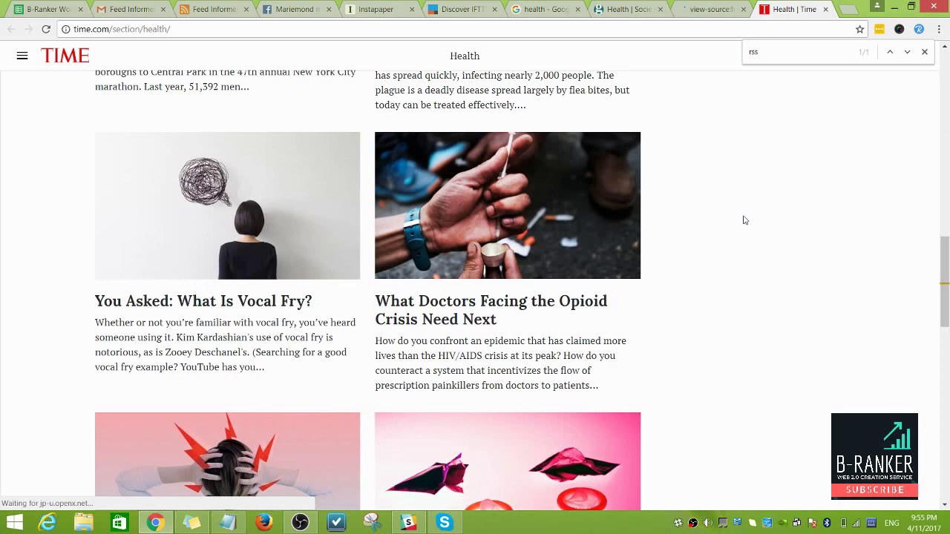
key("ctrl+u")
key("ctrl+Page_Up")
key("ctrl+Page_Up")
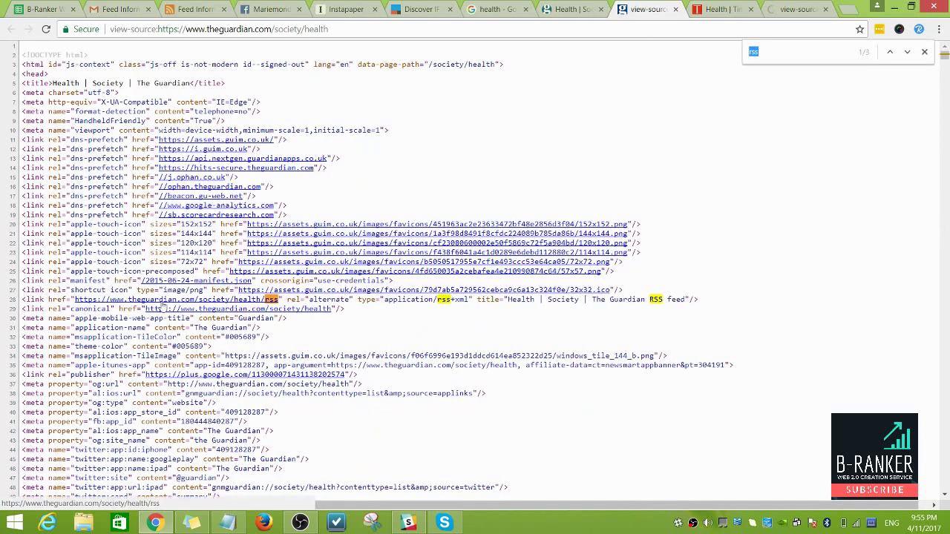
Step: Paste the Guardian RSS URL from line 28 into Notepad and close the Guardian source
left_click(282, 304)
left_click_drag(280, 300, 74, 304)
key("ctrl+c")
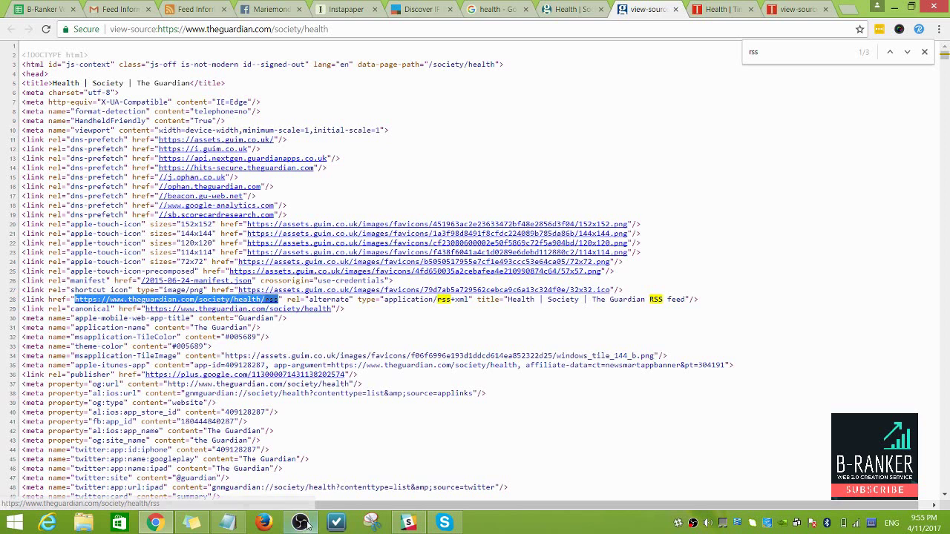
left_click(227, 522)
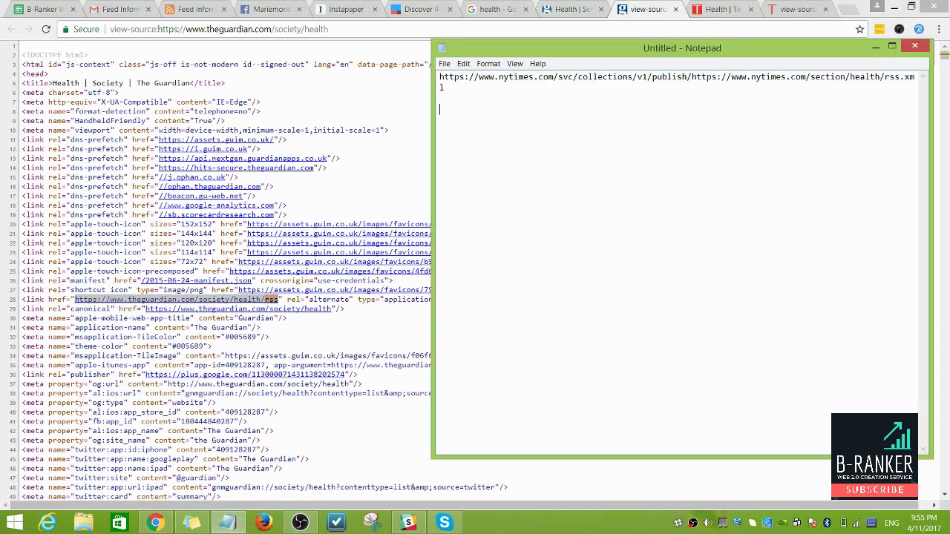
key("ctrl+v")
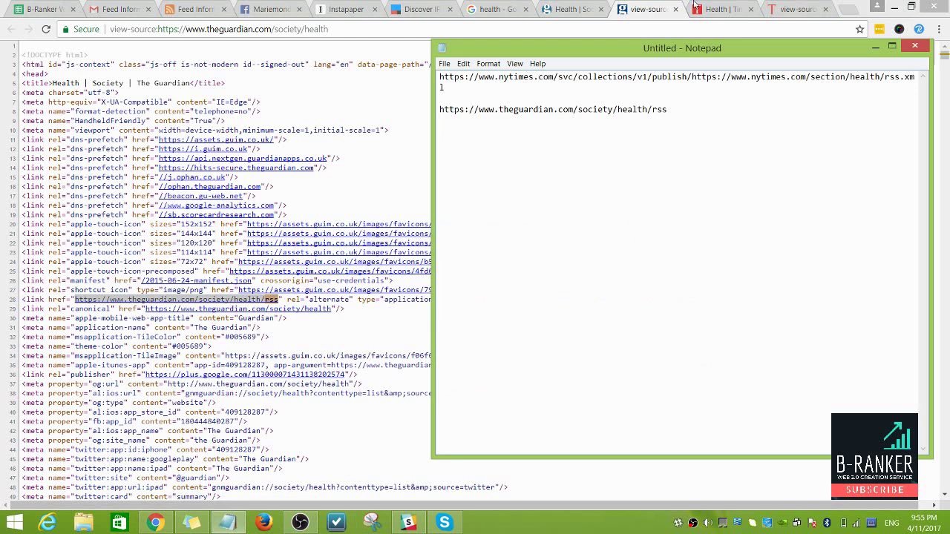
left_click(660, 9)
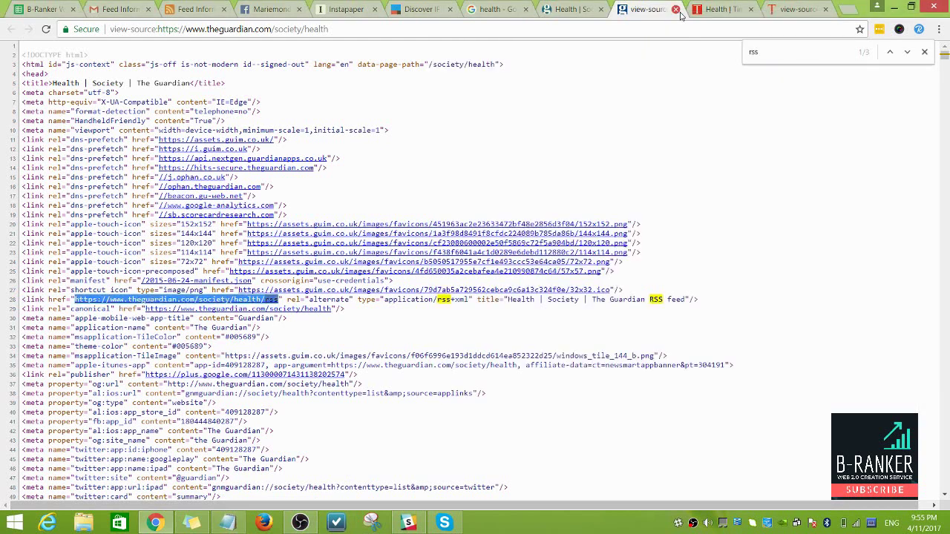
left_click(675, 9)
Step: Search the TIME page source for rss and select the RSS link on line 507
left_click(722, 9)
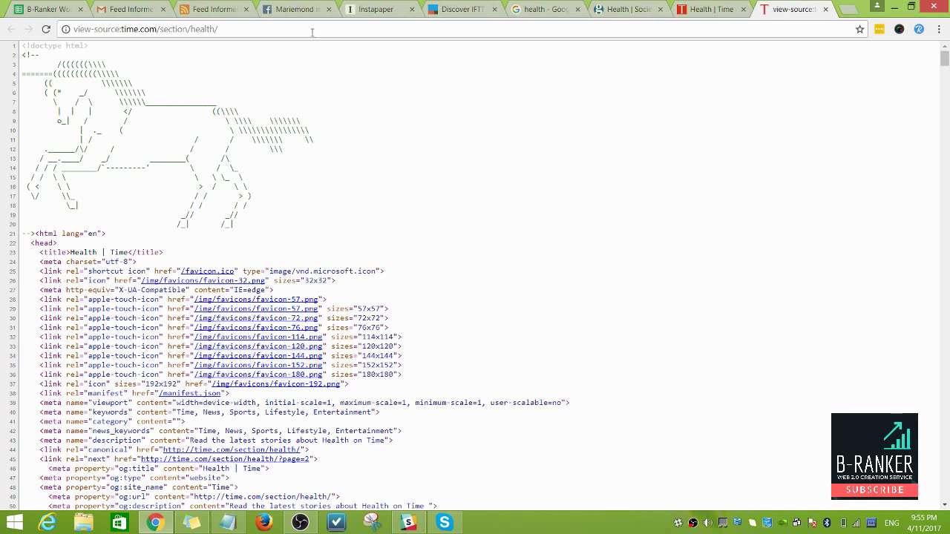
key("ctrl+f")
key("ctrl+v")
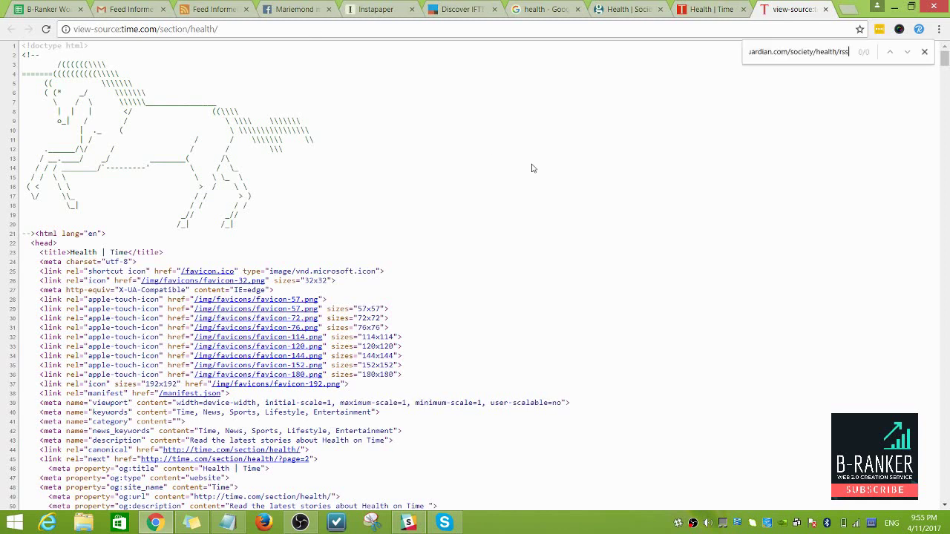
key("ctrl+a")
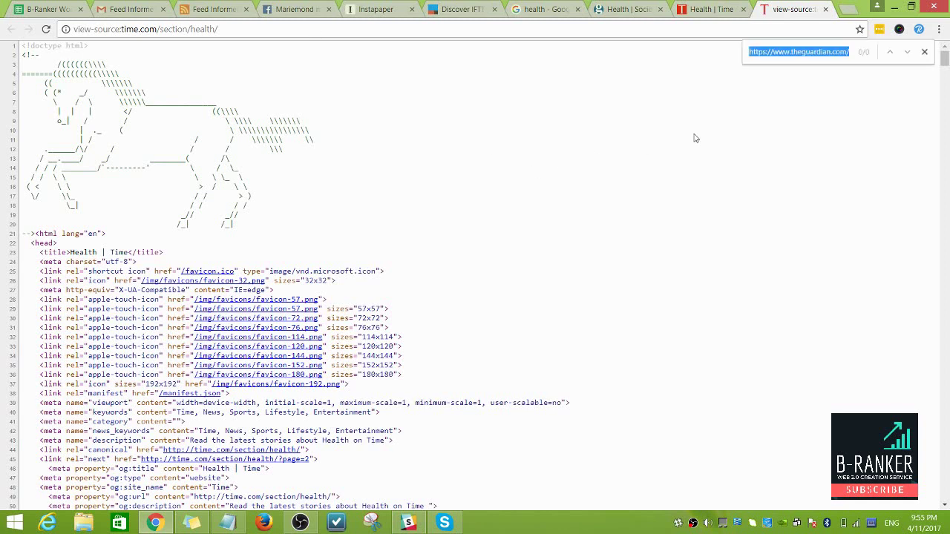
type("rss")
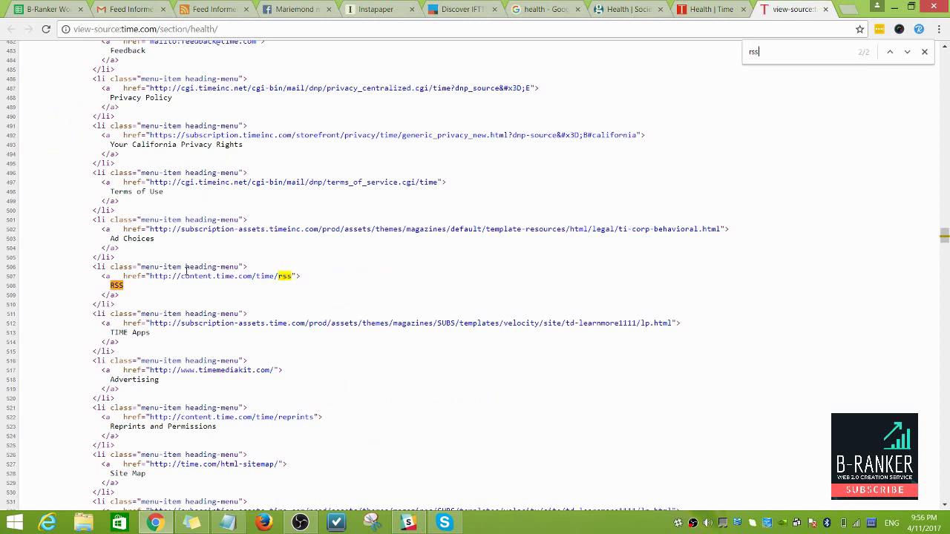
left_click_drag(294, 276, 151, 276)
key("ctrl+c")
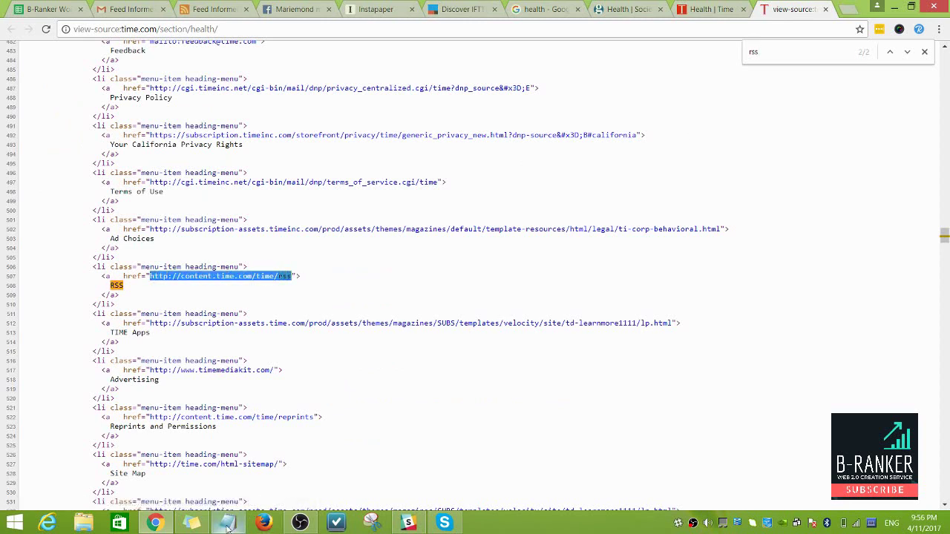
left_click(227, 522)
key("ctrl+v")
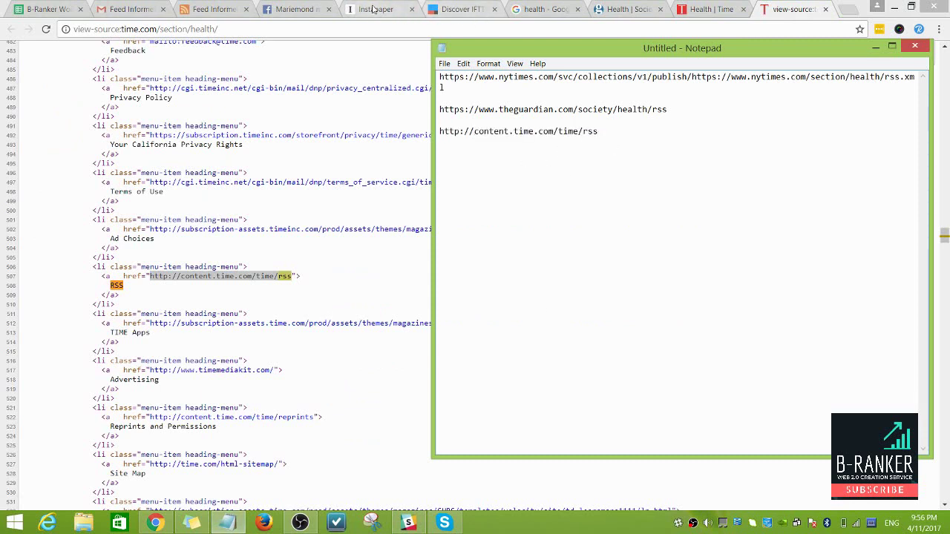
left_click(206, 10)
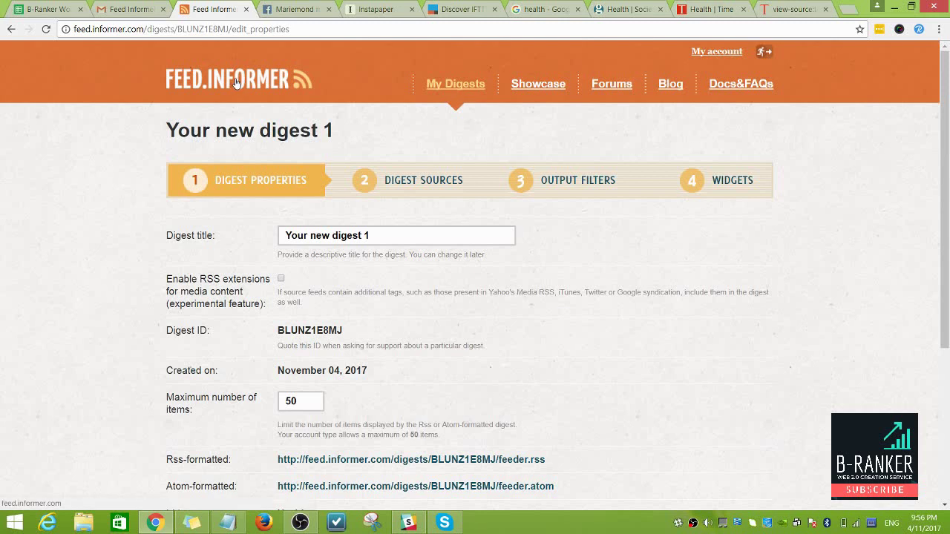
Step: Retitle the digest 'Health Niche Digest', dismissing the low-battery notice along the way
triple_click(365, 236)
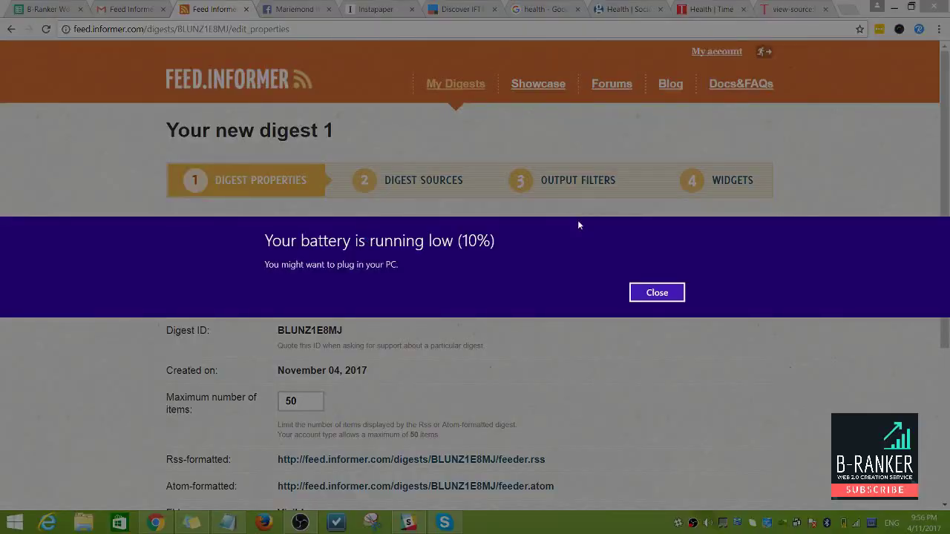
left_click(656, 294)
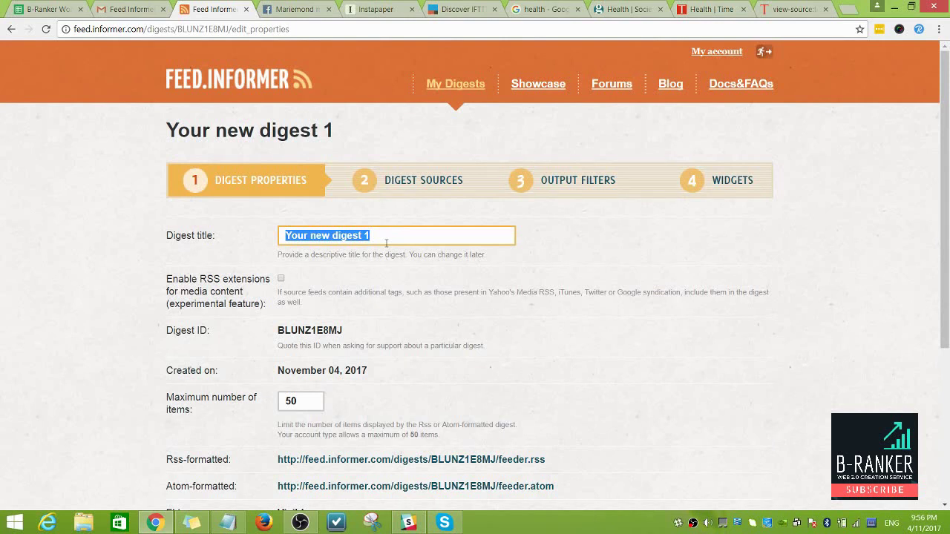
type("Heal")
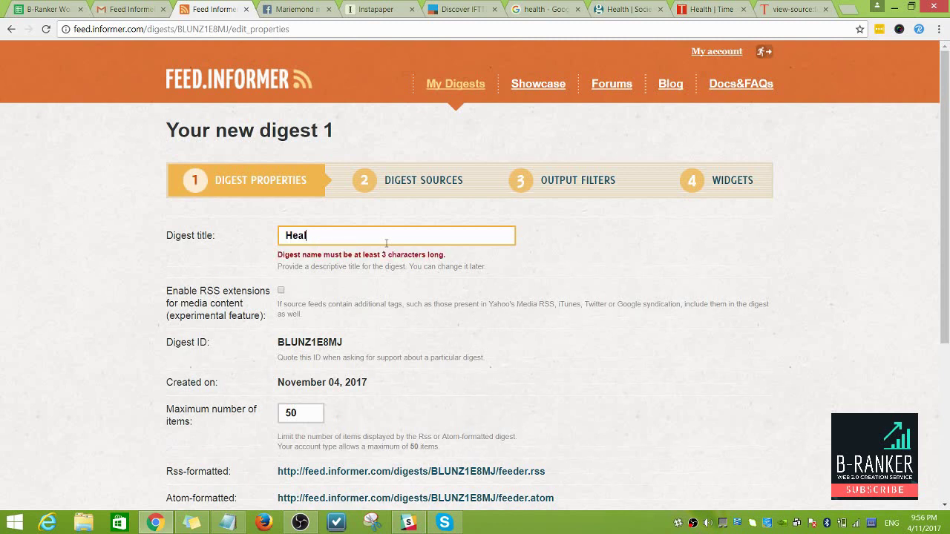
type("th")
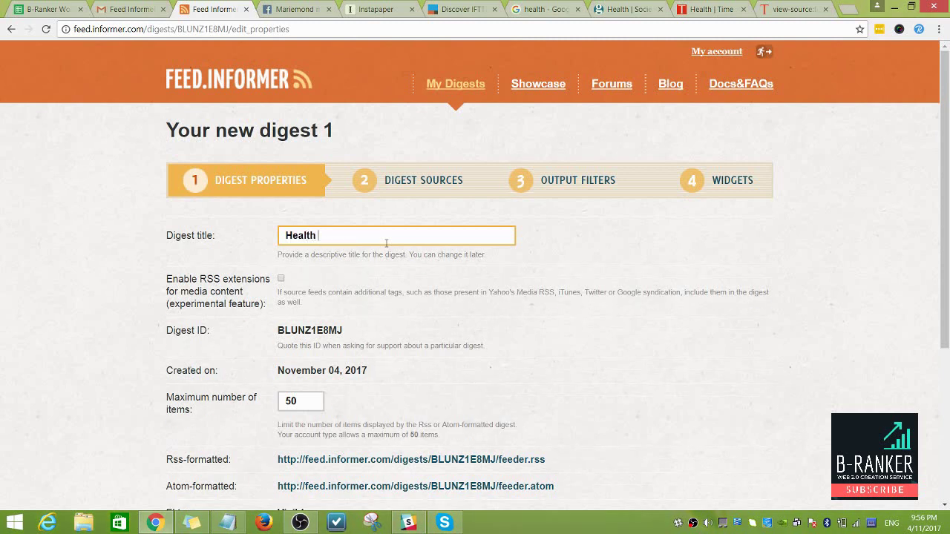
type(" Niche")
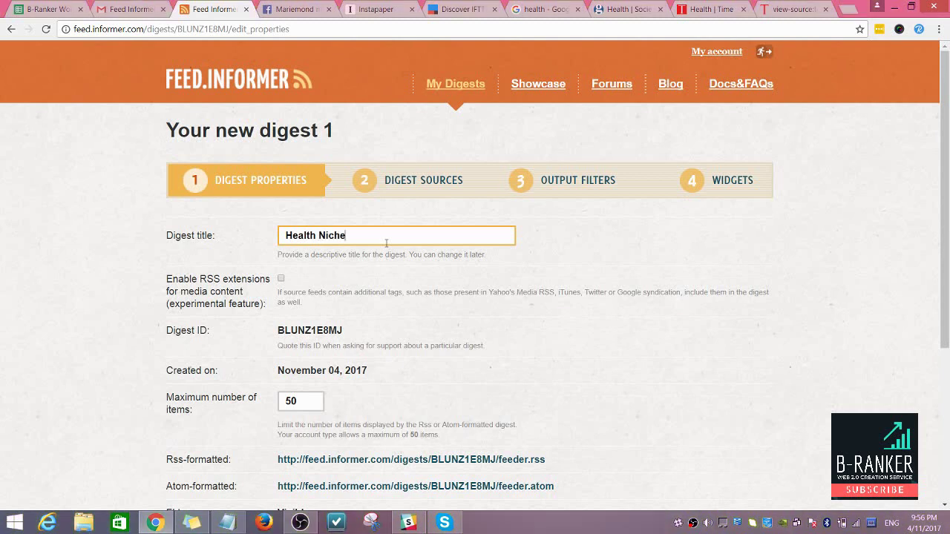
type(" Digest")
Step: Leave the item limit at 50 and select the digest's RSS-formatted address
scroll(356, 289, "down", 2)
left_click(302, 279)
left_click_drag(302, 279, 240, 276)
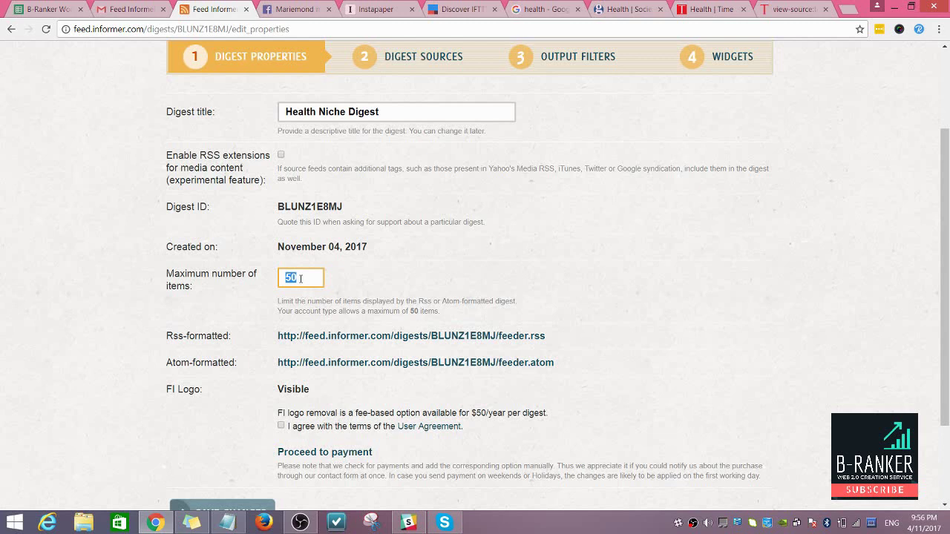
left_click(695, 266)
scroll(397, 290, "down", 1)
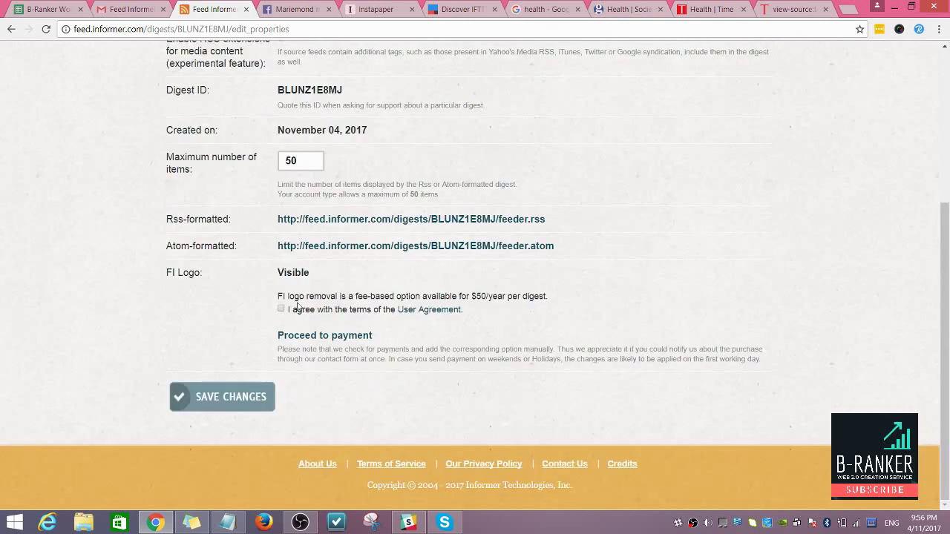
scroll(270, 245, "up", 1)
scroll(270, 245, "up", 1)
scroll(294, 284, "down", 1)
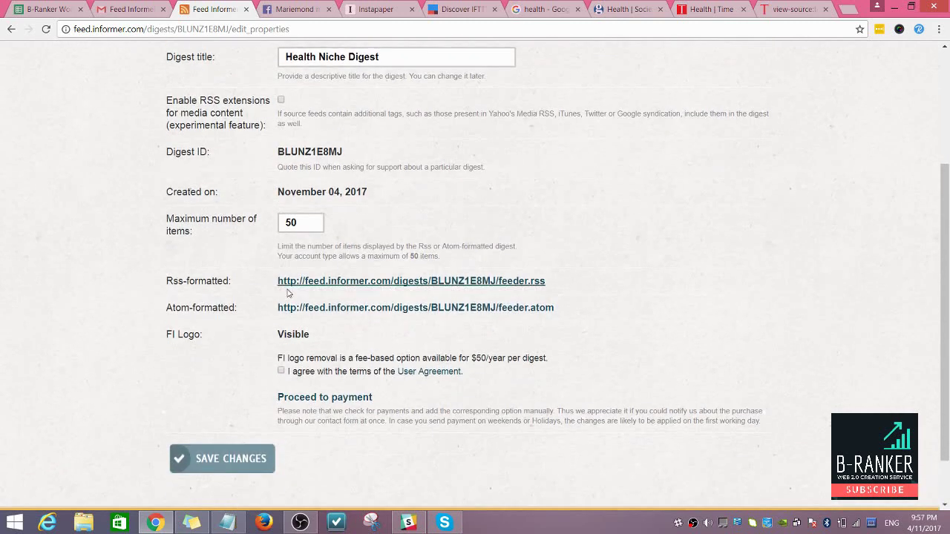
left_click_drag(278, 282, 551, 285)
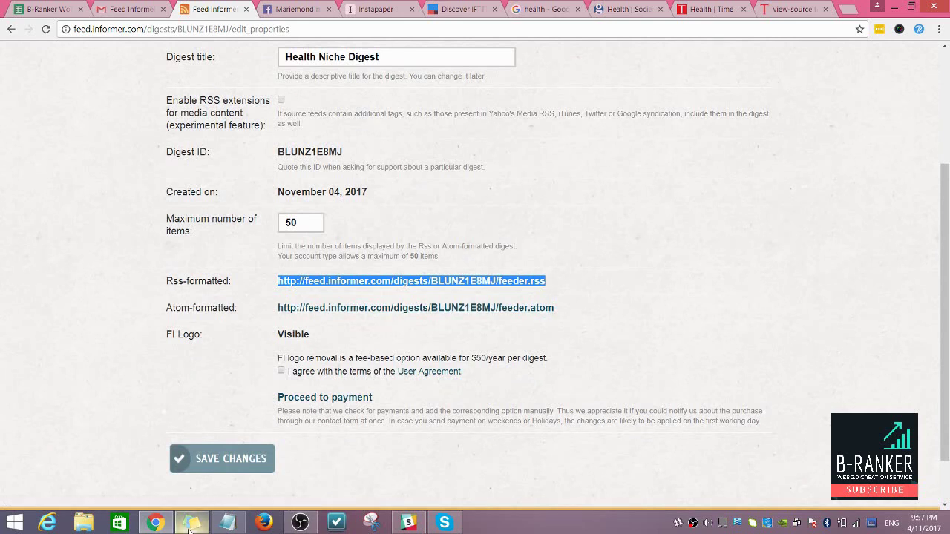
Step: Paste the digest's feeder.rss address into the Notepad notes and return to Chrome
left_click(234, 523)
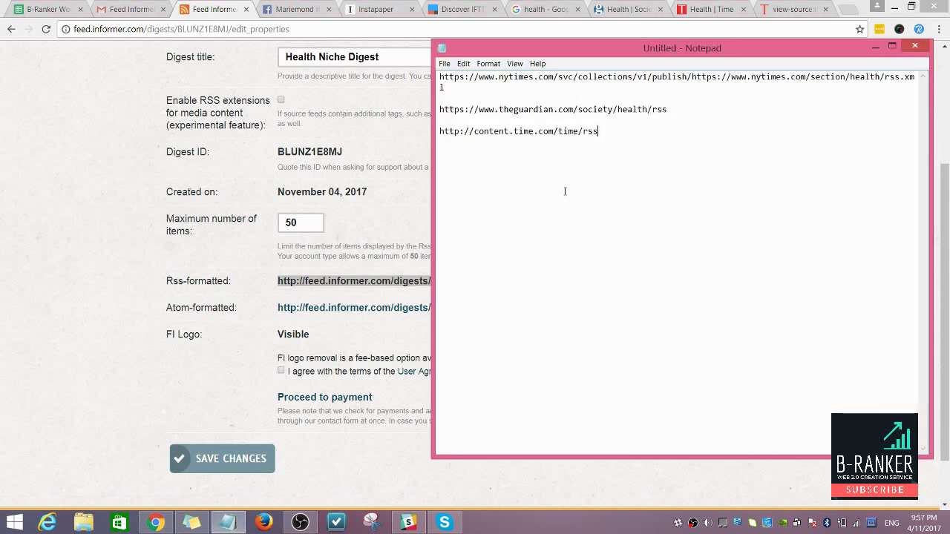
key("ctrl+v")
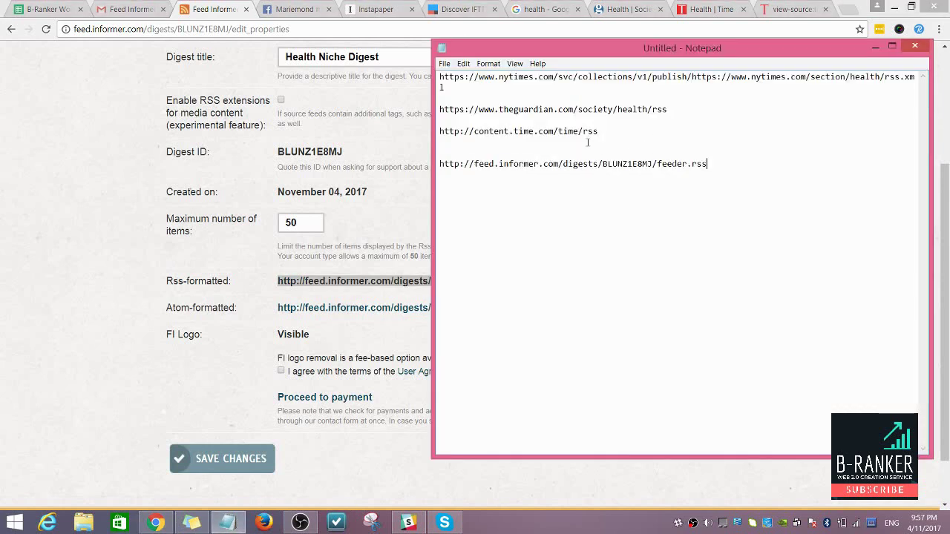
key("alt+Tab")
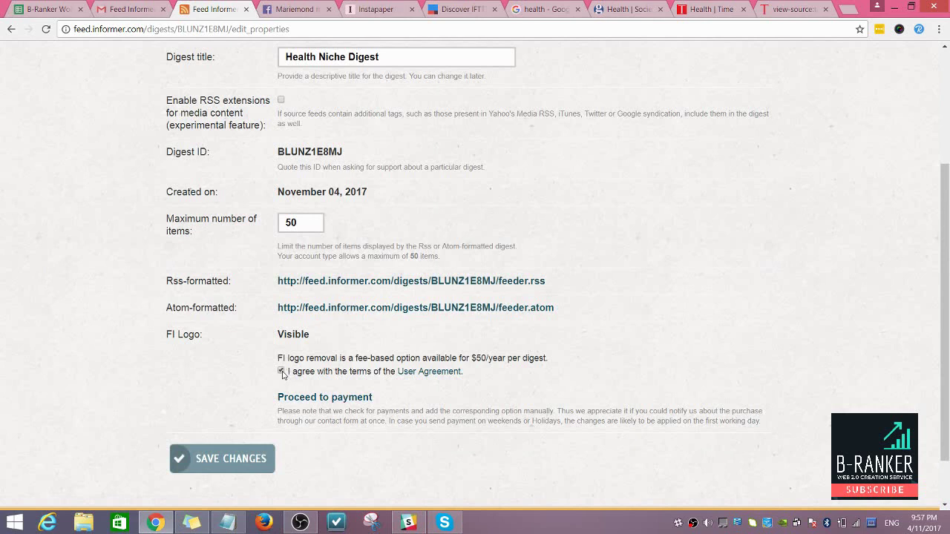
Step: Save the digest settings and acknowledge the update confirmation
left_click(246, 469)
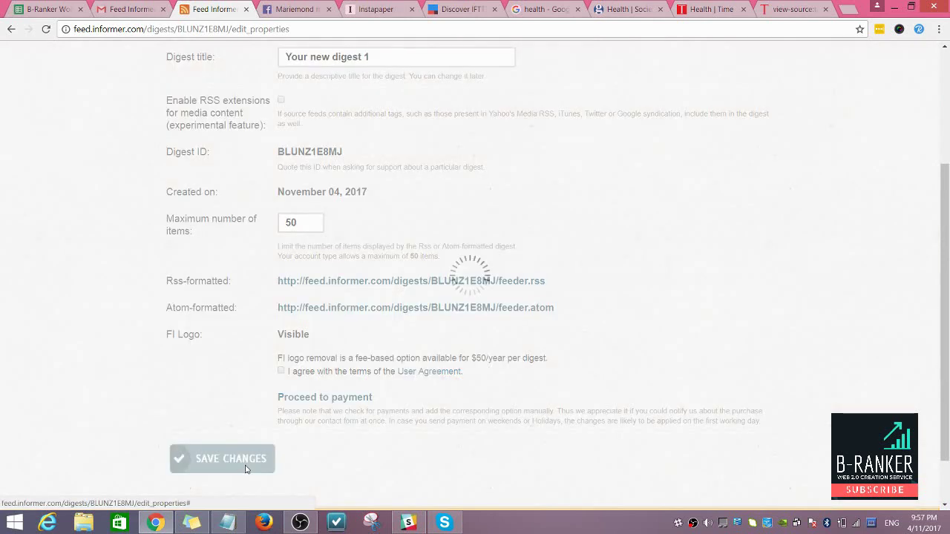
left_click(480, 332)
scroll(333, 272, "up", 1)
scroll(333, 272, "up", 2)
scroll(332, 272, "down", 3)
scroll(332, 272, "up", 3)
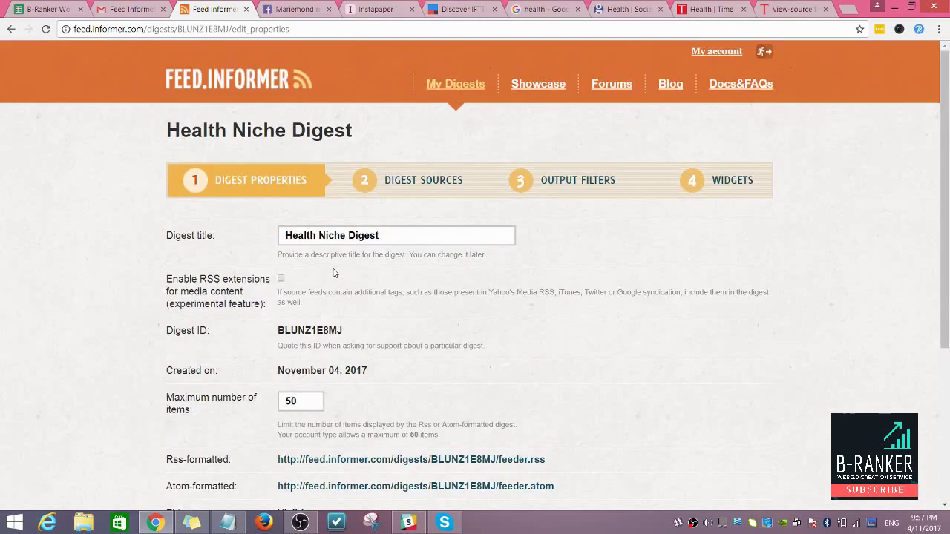
Step: On Digest Sources, paste the NYTimes health feed address from the notes into the feed field
left_click(382, 196)
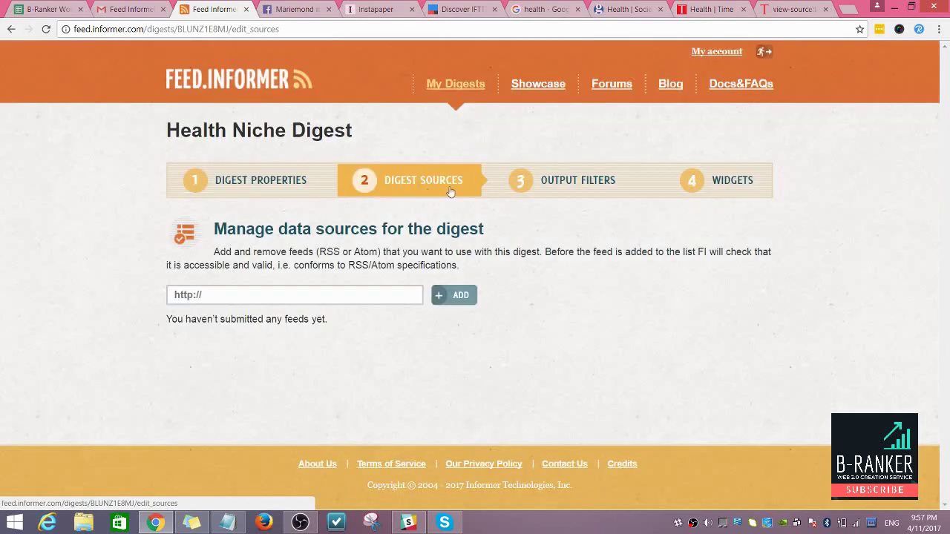
left_click(335, 300)
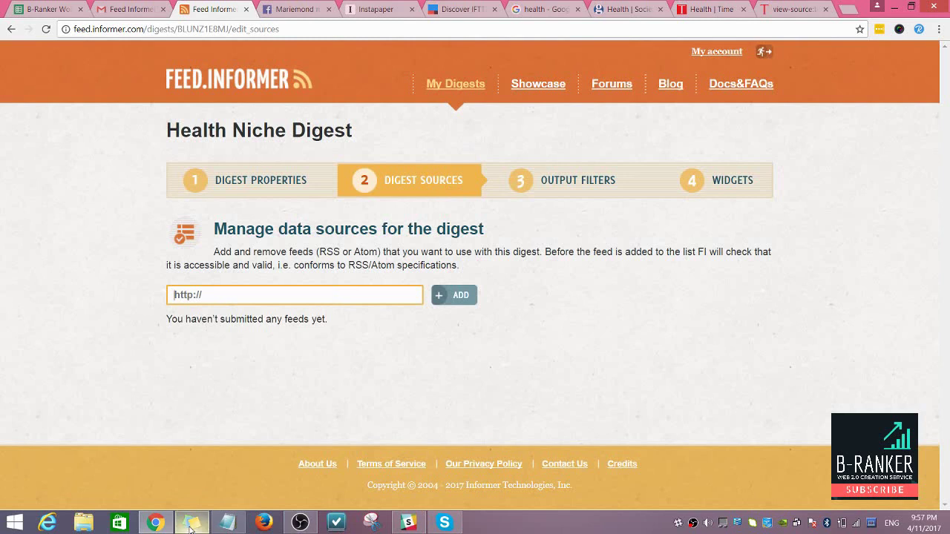
left_click(229, 527)
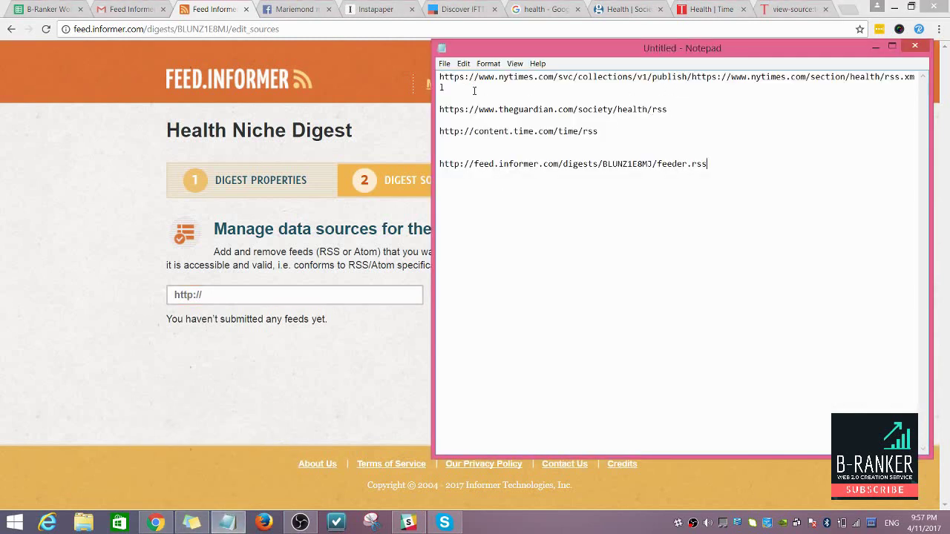
left_click_drag(442, 88, 437, 77)
key("ctrl+c")
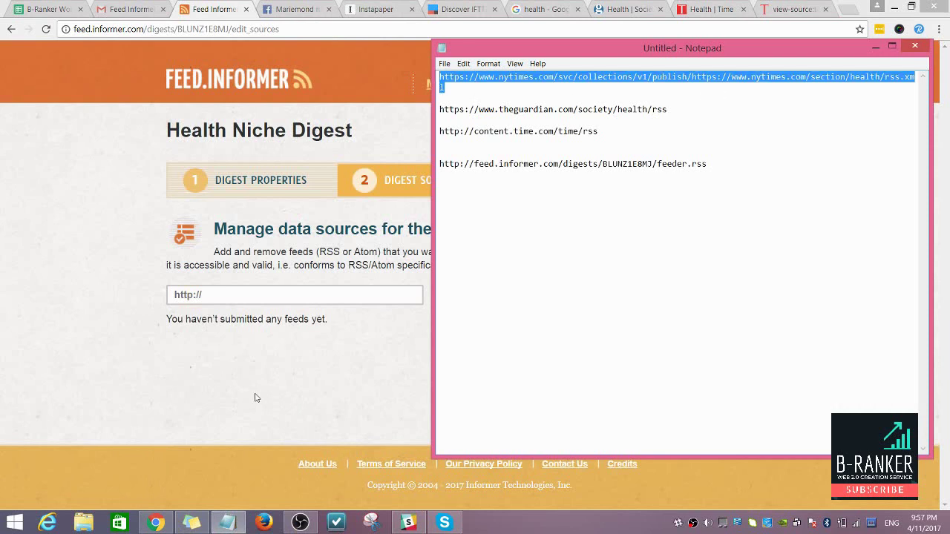
left_click(393, 296)
key("ctrl+v")
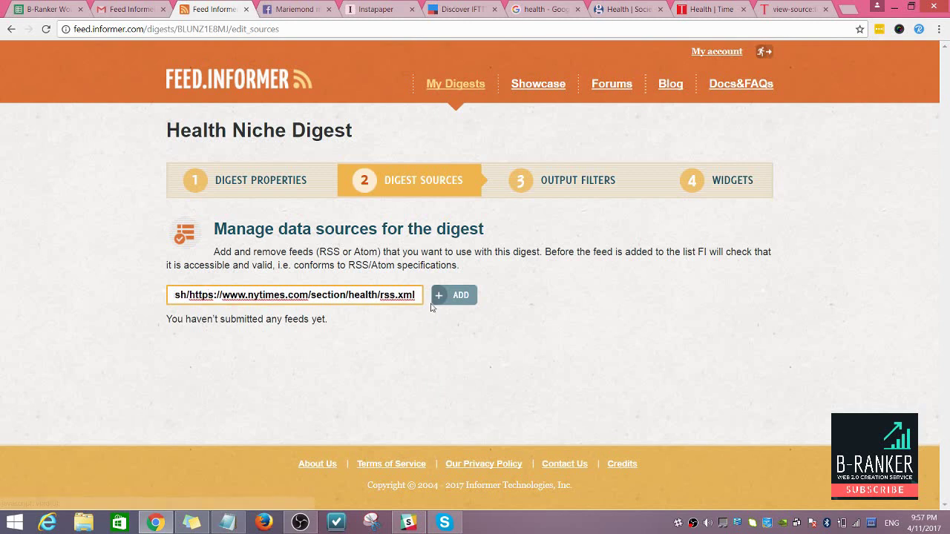
Step: Submit the NYTimes feed, cancel the invalid-feed error, and clear the field
left_click(449, 296)
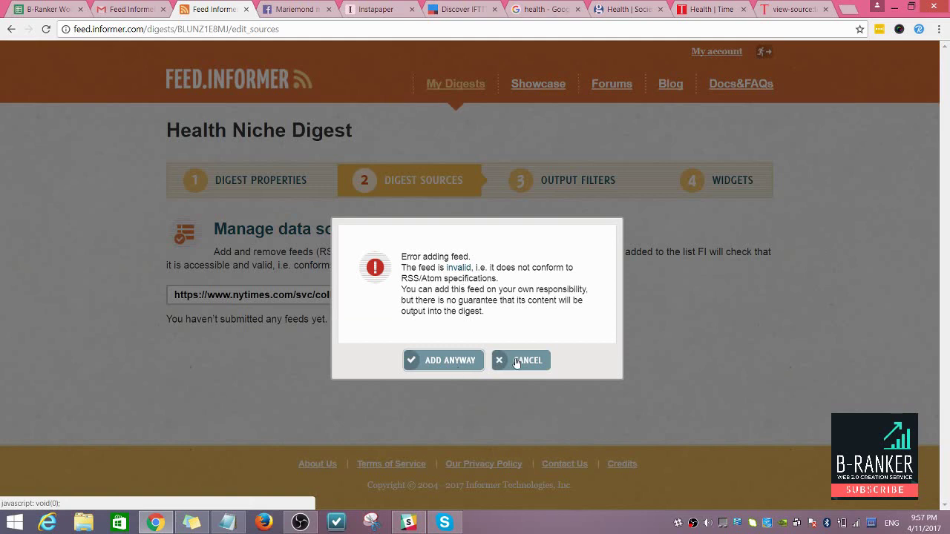
left_click(516, 362)
left_click(373, 295)
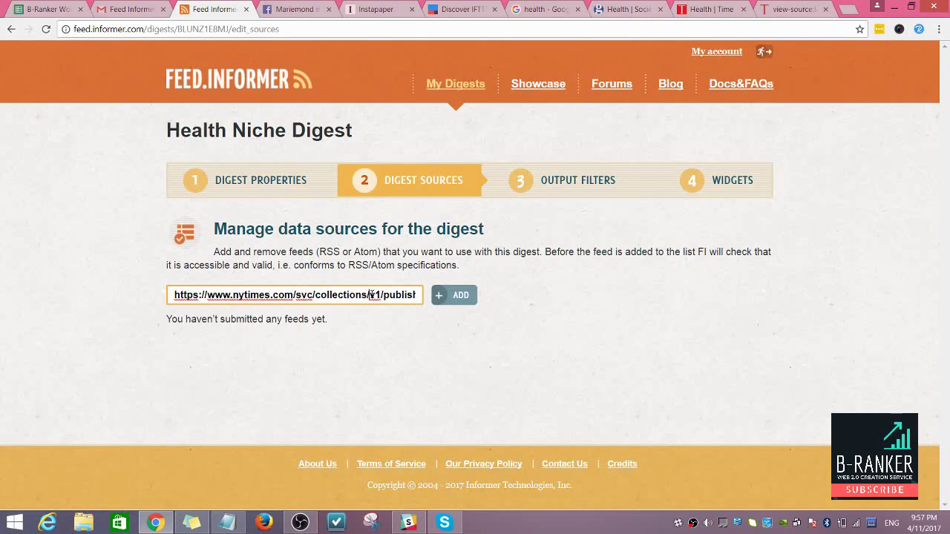
triple_click(373, 295)
key("BackSpace")
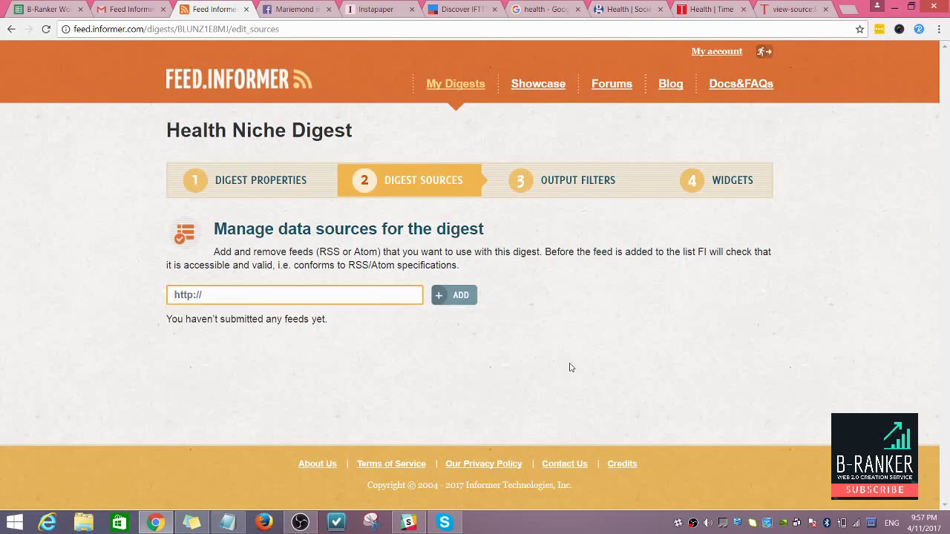
Step: Add the Guardian health feed from the notes as a source, then select the Time RSS link
left_click(227, 523)
left_click(617, 123)
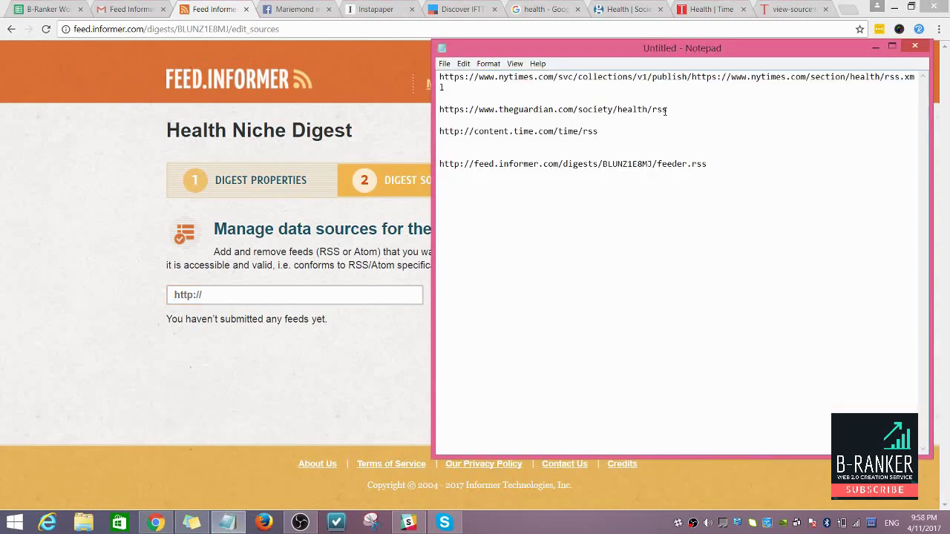
left_click_drag(671, 109, 438, 110)
key("ctrl+c")
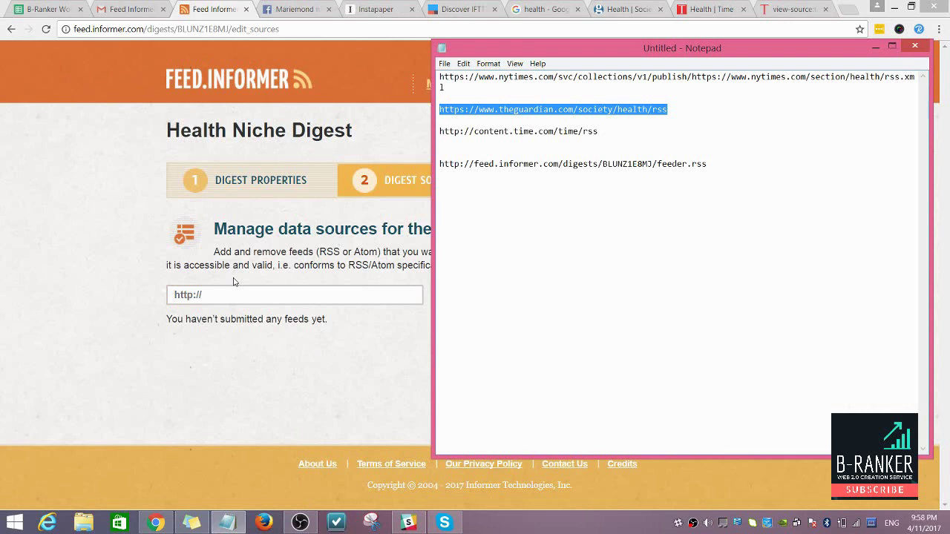
left_click(220, 296)
key("ctrl+v")
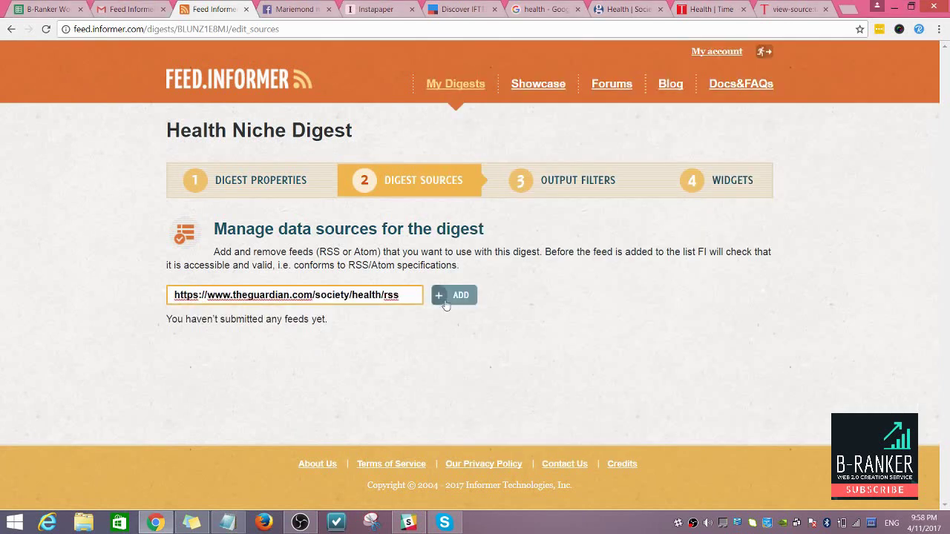
left_click(456, 297)
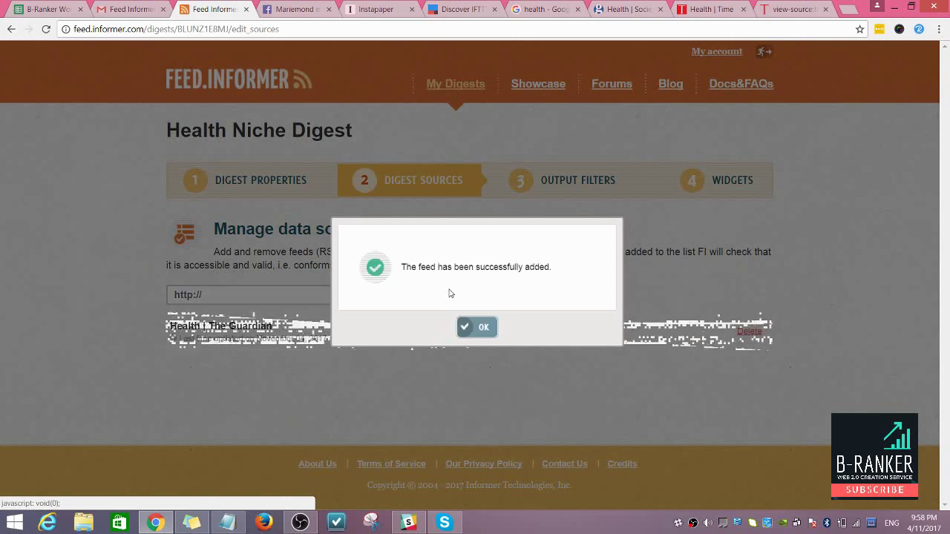
left_click(480, 334)
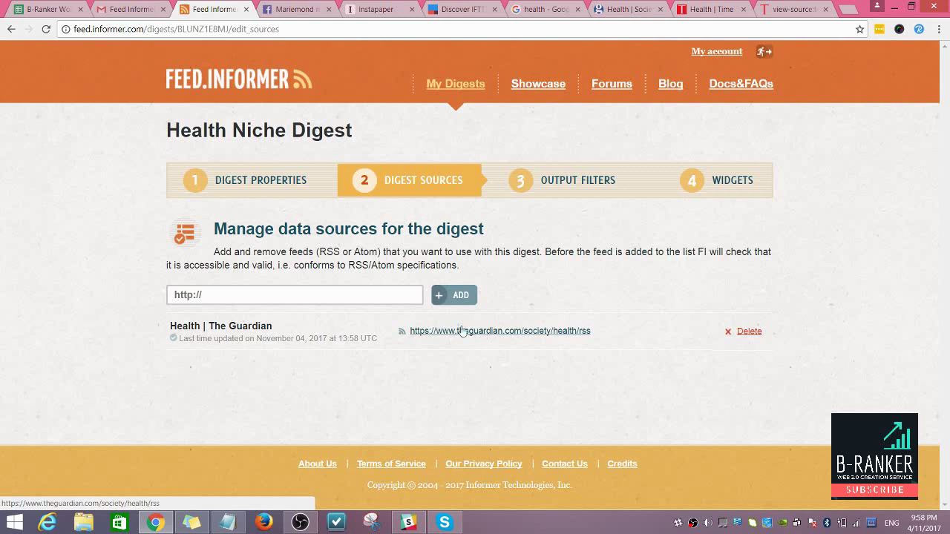
left_click(227, 523)
left_click_drag(607, 127, 439, 133)
key("ctrl+c")
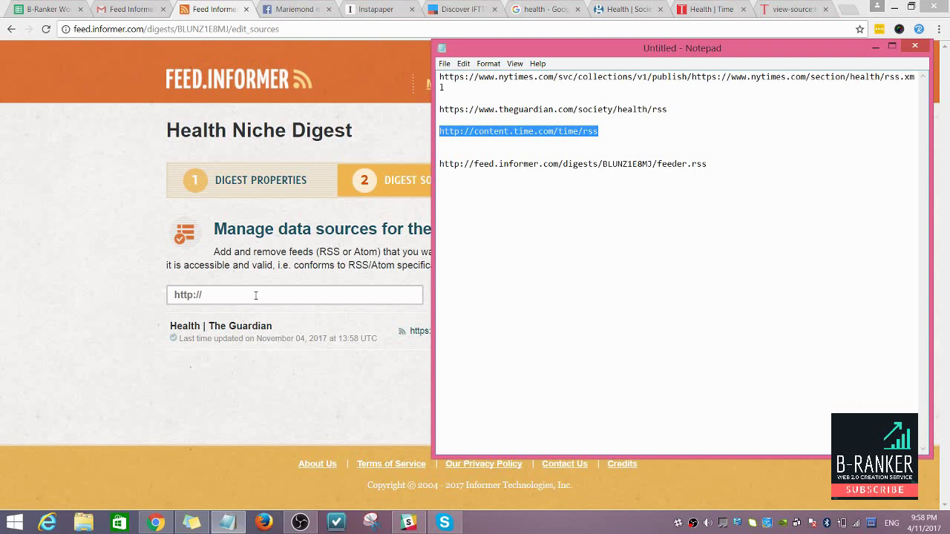
Step: Paste the Time RSS link as a feed, submit it, and cancel the invalid-feed error
left_click(255, 296)
key("ctrl+v")
left_click(453, 297)
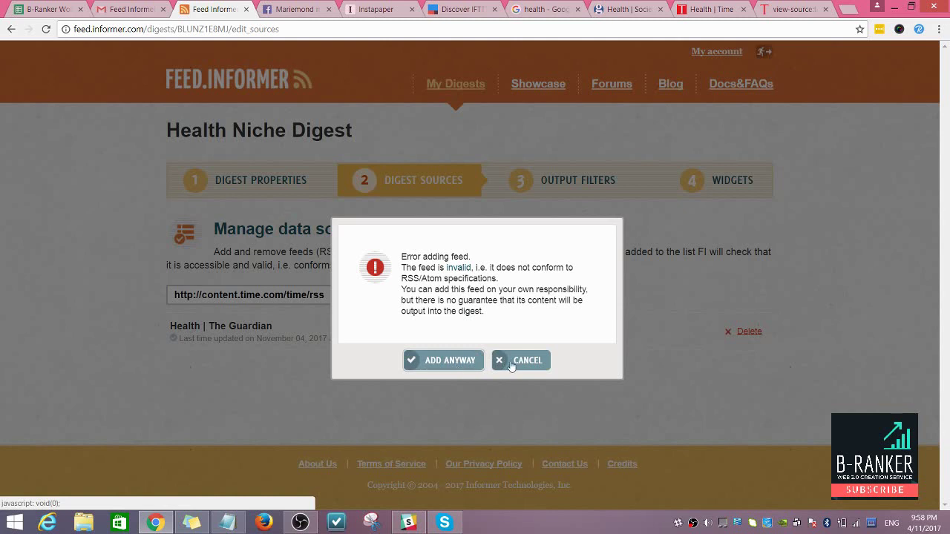
left_click(512, 363)
left_click(329, 298)
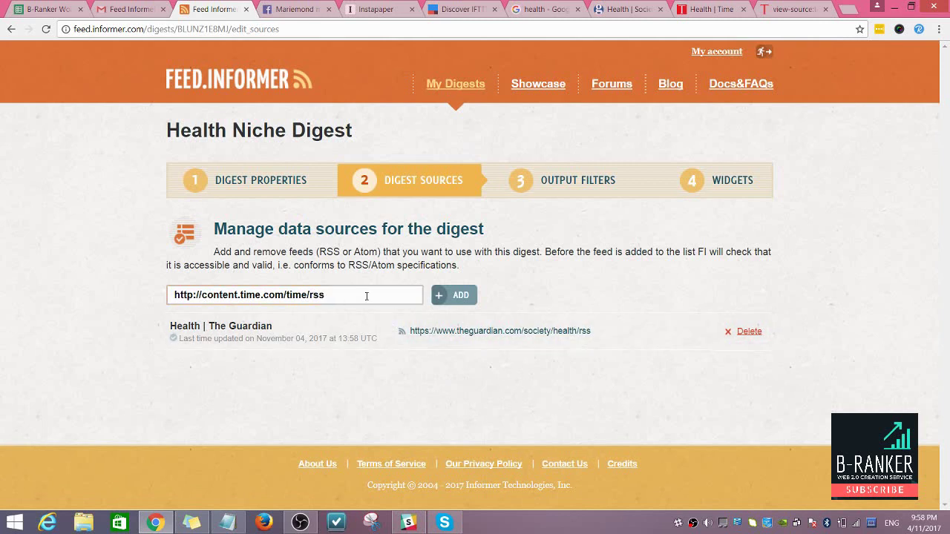
Step: On Output Filters, keep Item Date descending sorting and save the filter settings
left_click(565, 185)
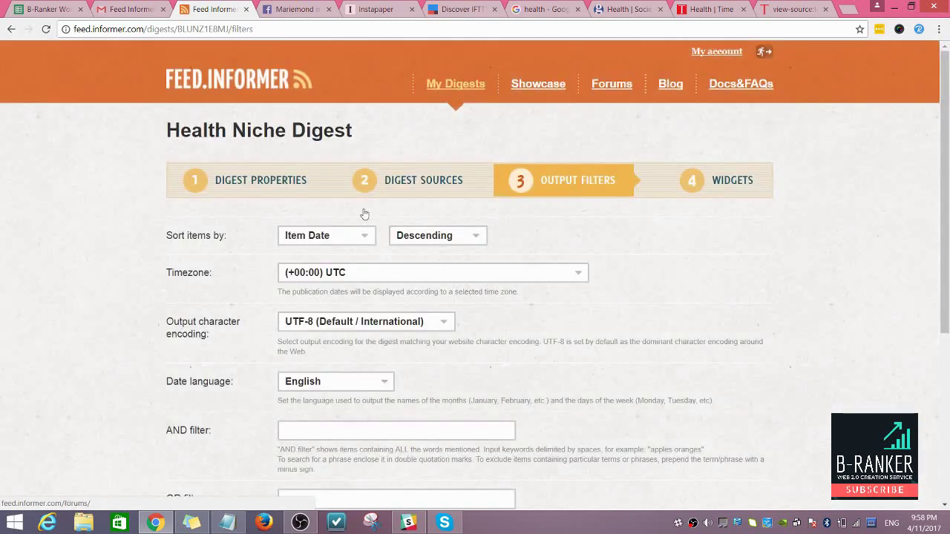
scroll(358, 232, "down", 1)
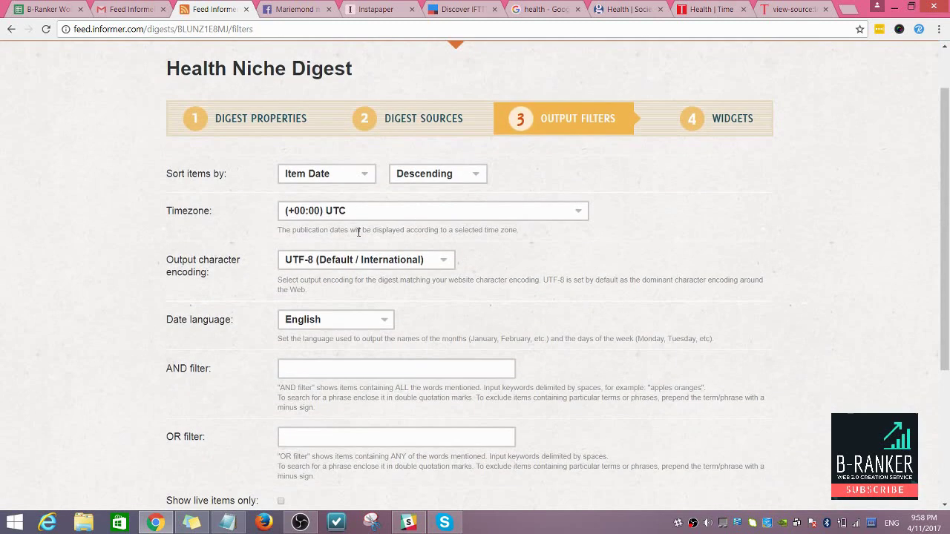
left_click(363, 175)
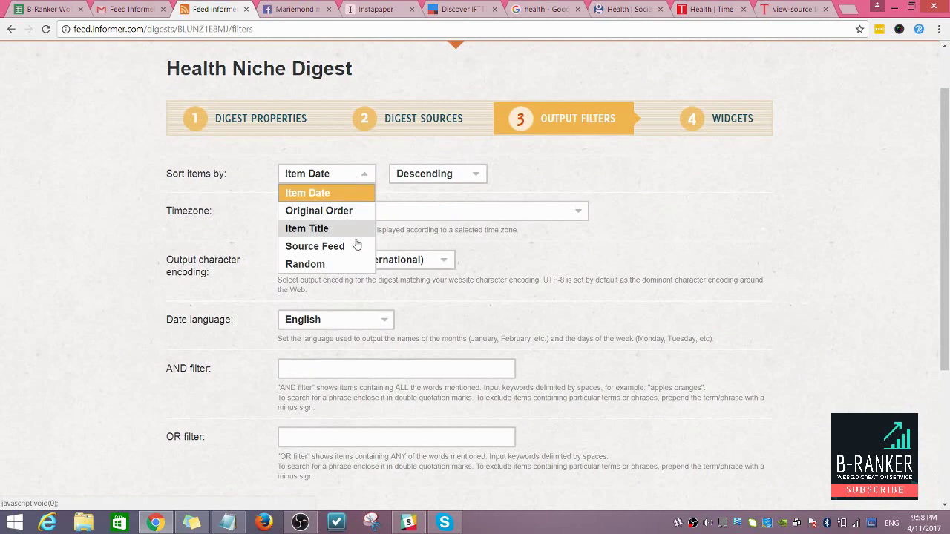
left_click(475, 178)
left_click(505, 180)
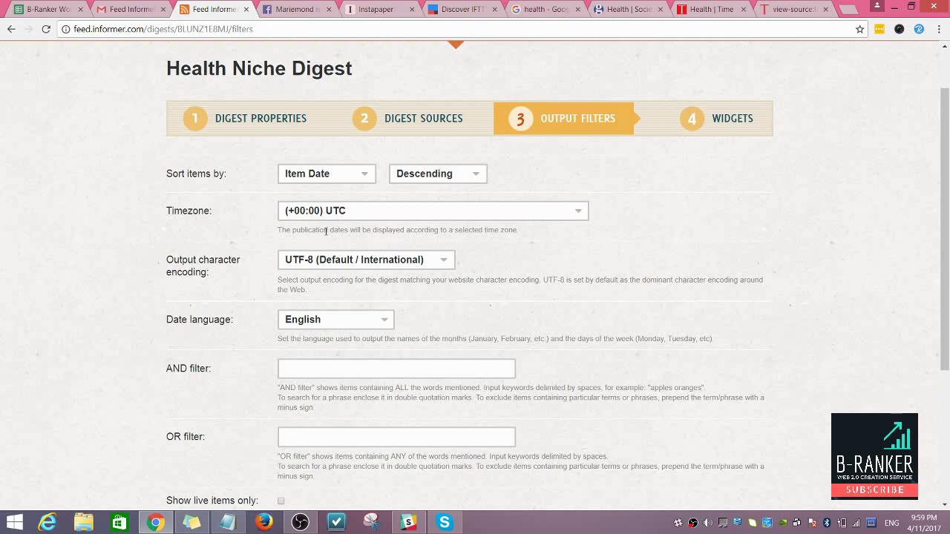
scroll(423, 248, "down", 1)
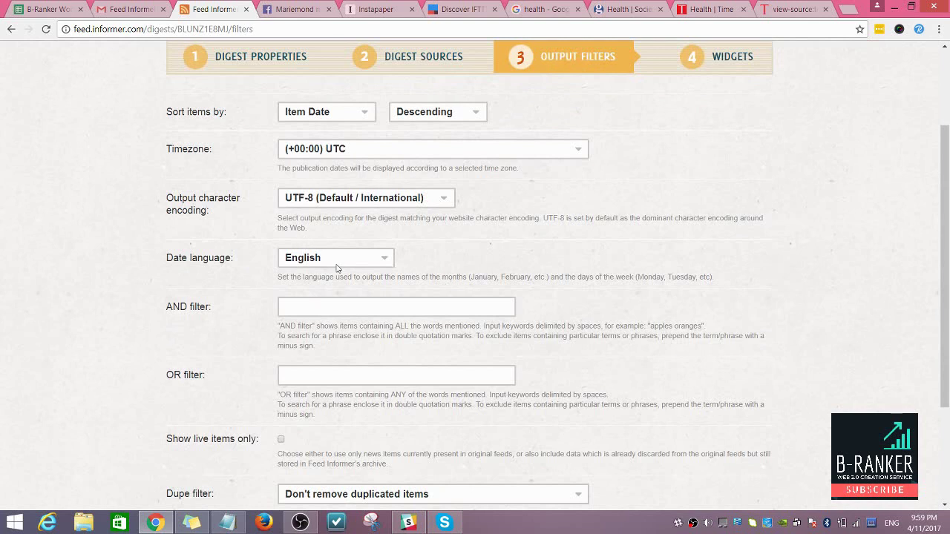
scroll(338, 264, "down", 1)
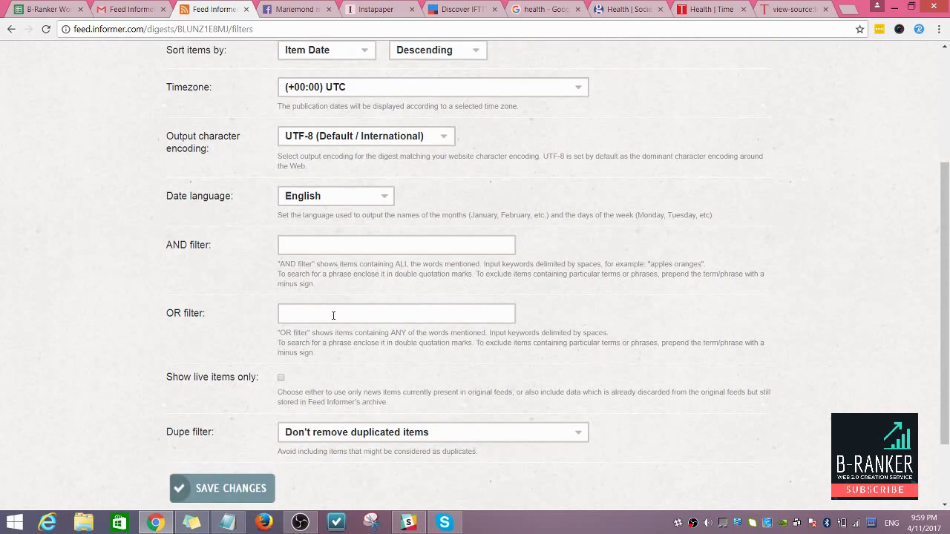
scroll(333, 306, "down", 2)
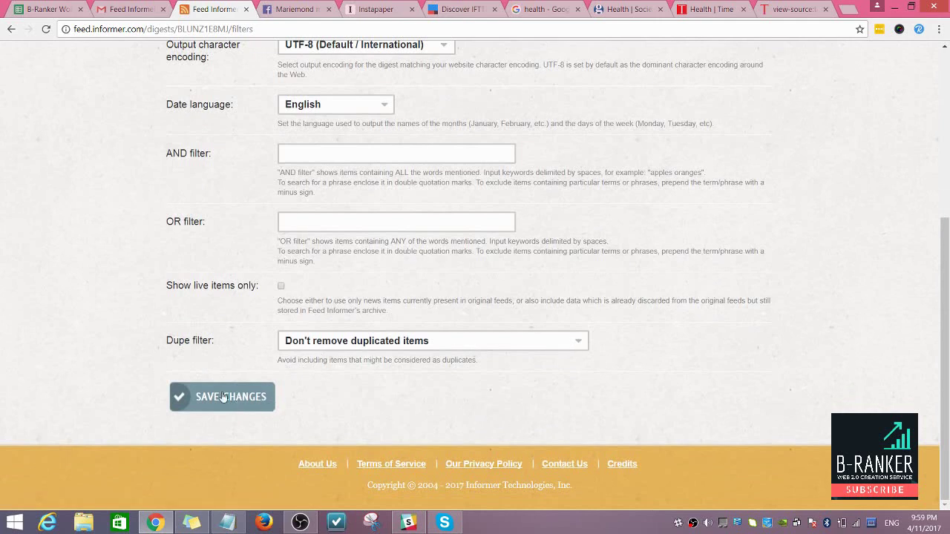
left_click(211, 399)
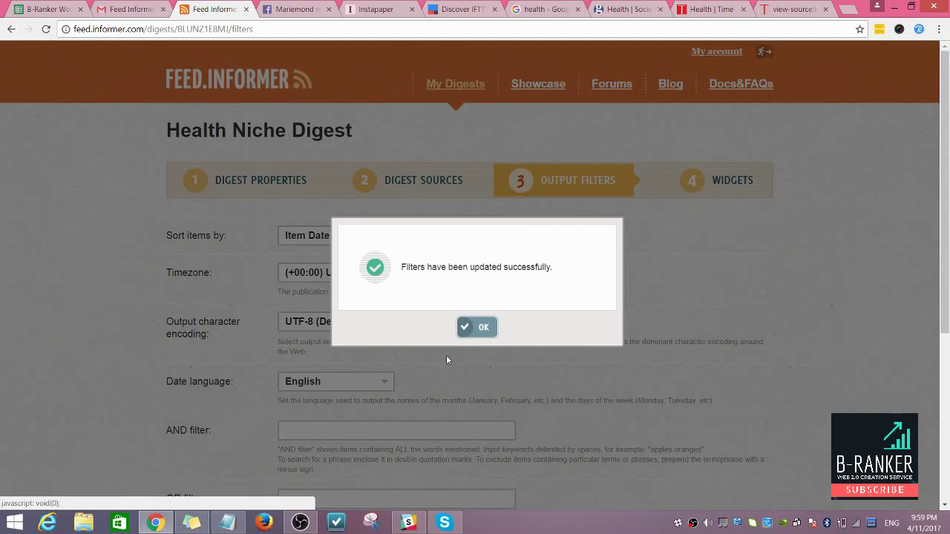
left_click(476, 327)
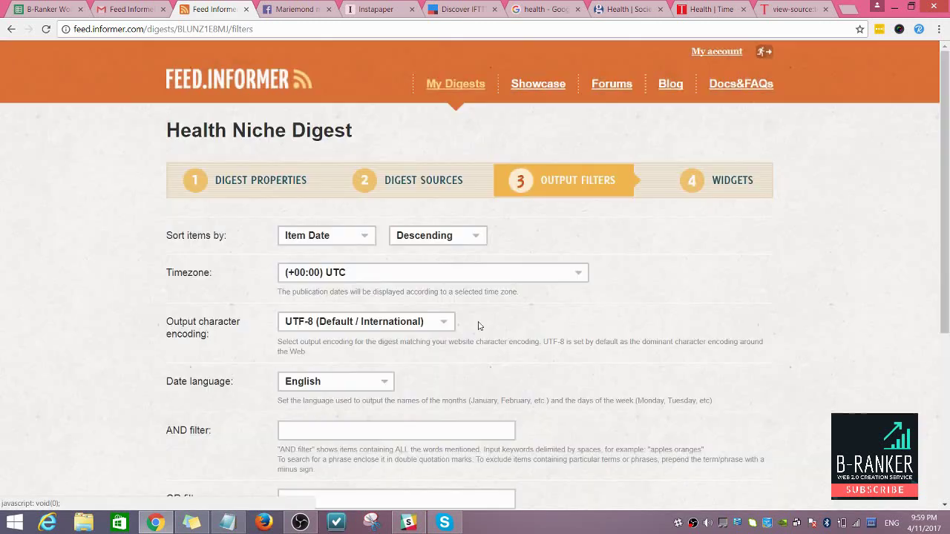
Step: View the empty Widgets step, then select the feeder.rss URL on Digest Properties
left_click(727, 186)
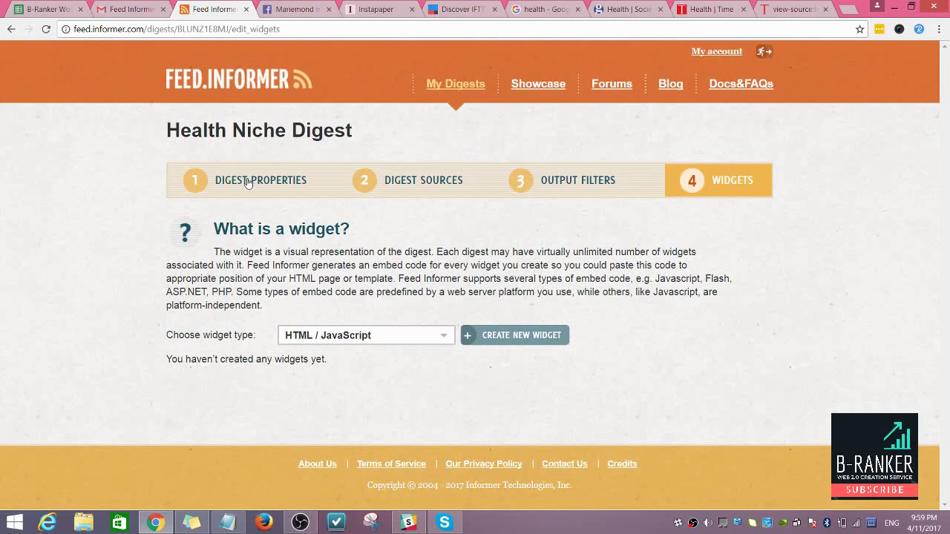
left_click(221, 184)
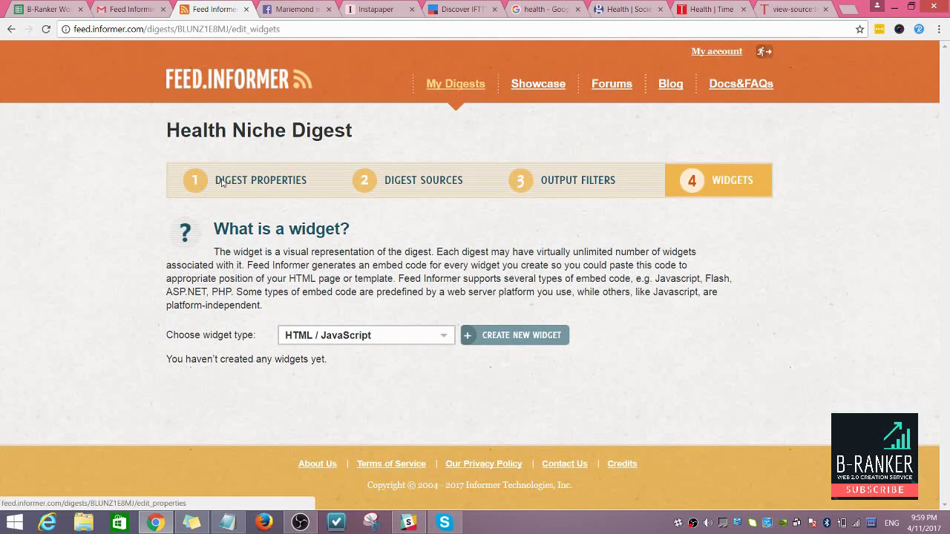
scroll(542, 188, "down", 3)
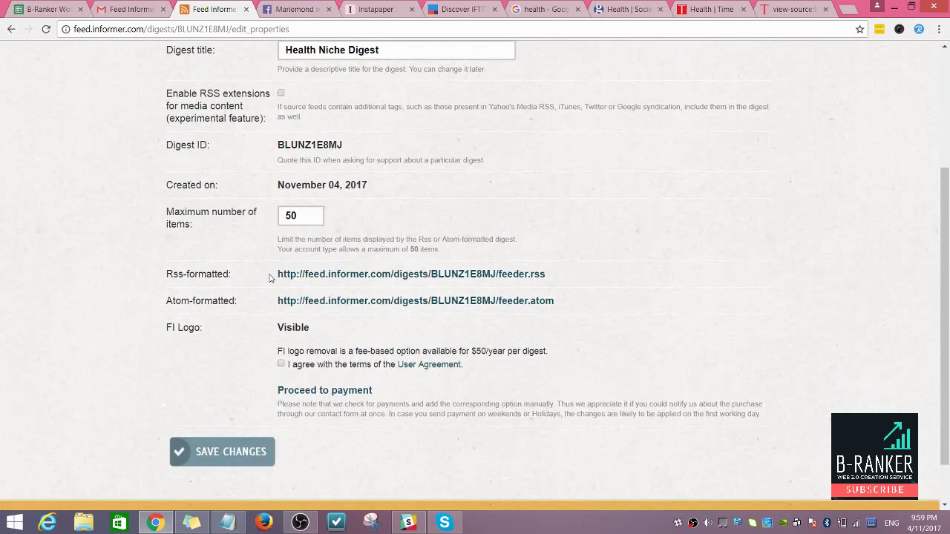
left_click_drag(278, 274, 549, 279)
key("ctrl+c")
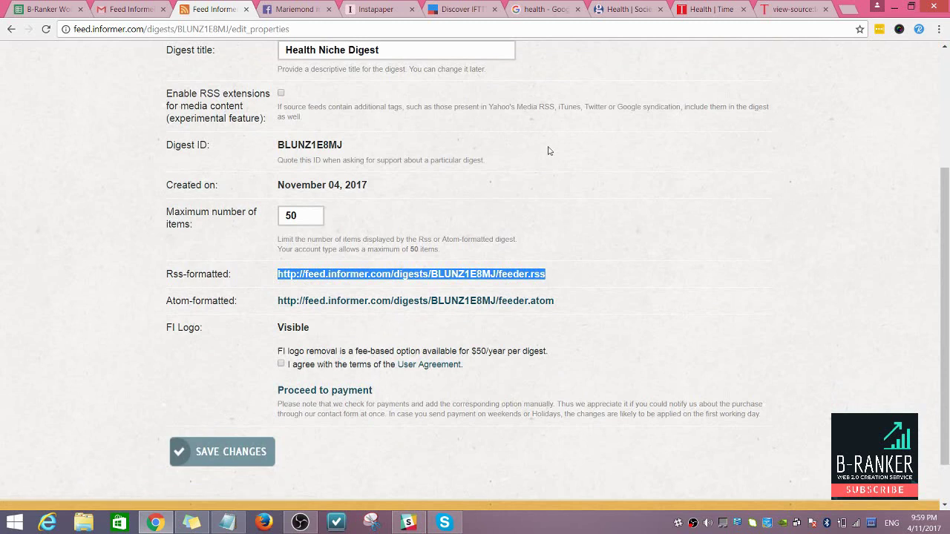
scroll(316, 339, "up", 3)
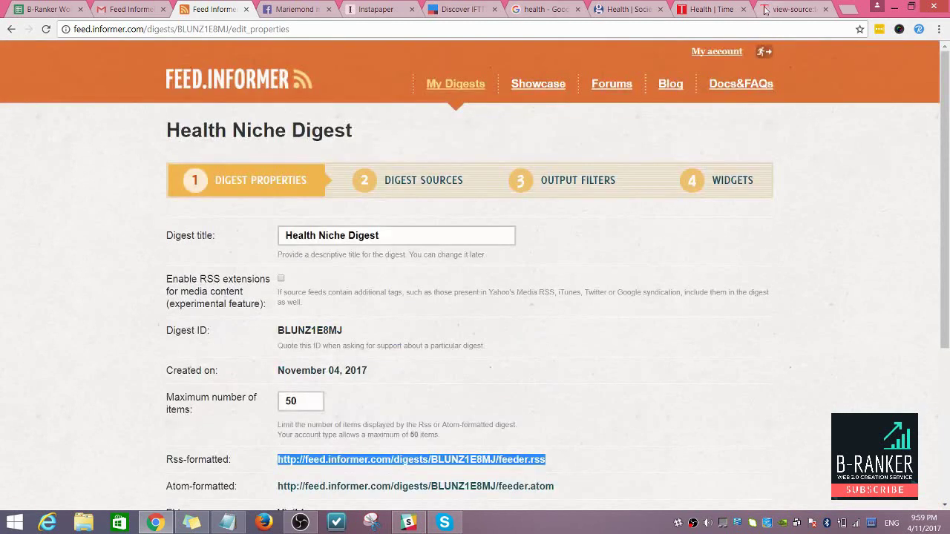
Step: Load the feeder.rss URL in the spare tab to view its XML, then close it and return to Feed Informer
left_click(764, 10)
left_click(693, 29)
key("ctrl+v")
key("Return")
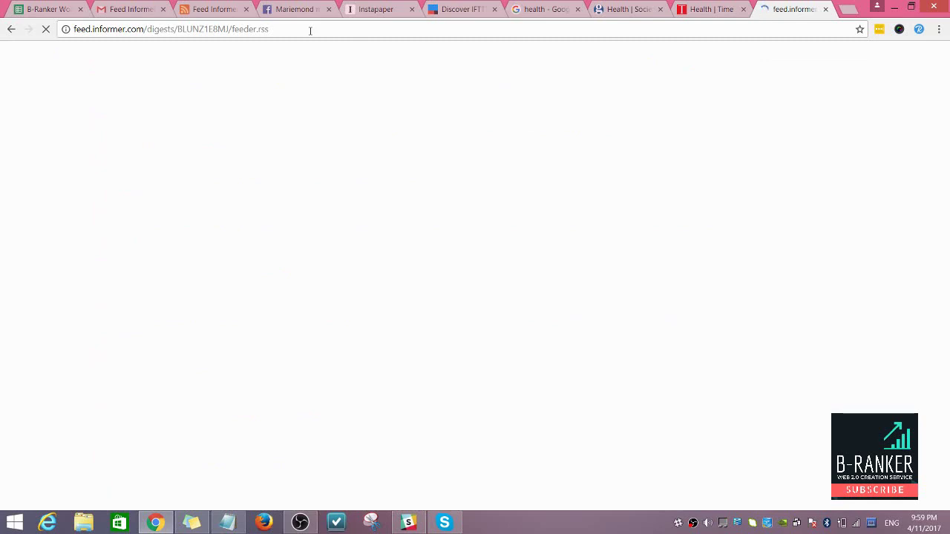
left_click(825, 9)
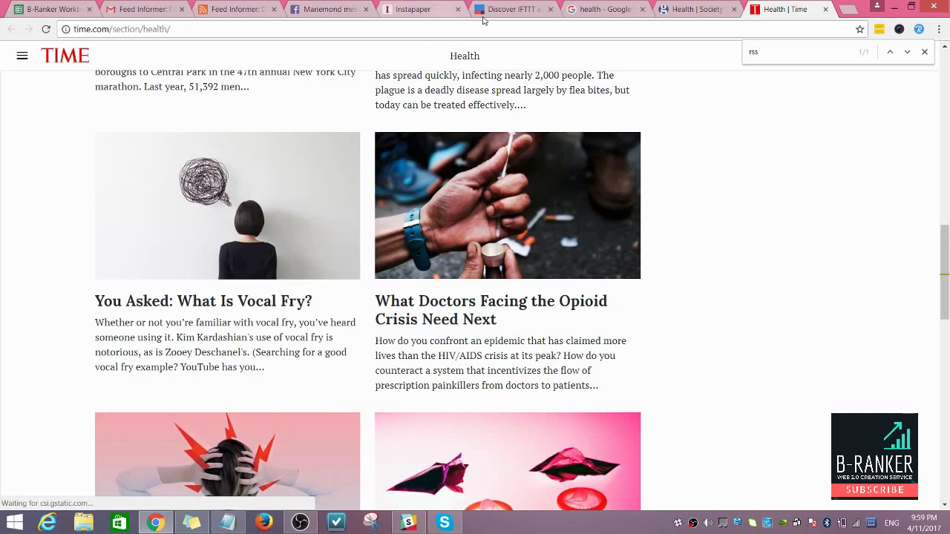
left_click(693, 9)
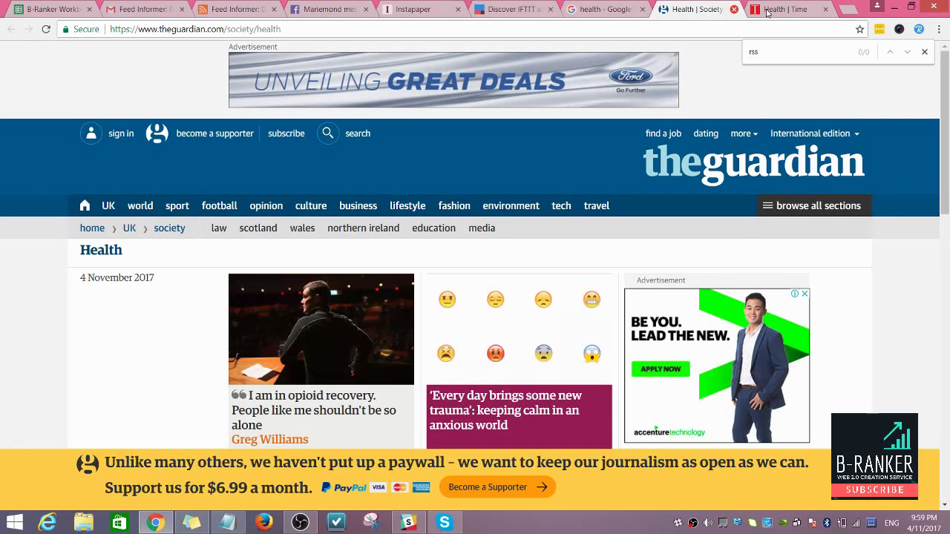
key("ctrl+3")
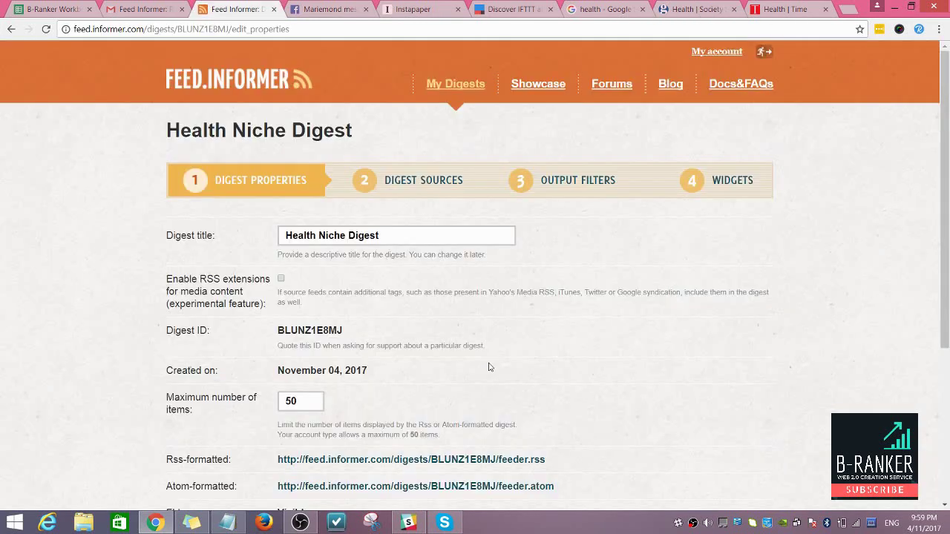
scroll(489, 366, "down", 3)
left_click_drag(277, 274, 561, 274)
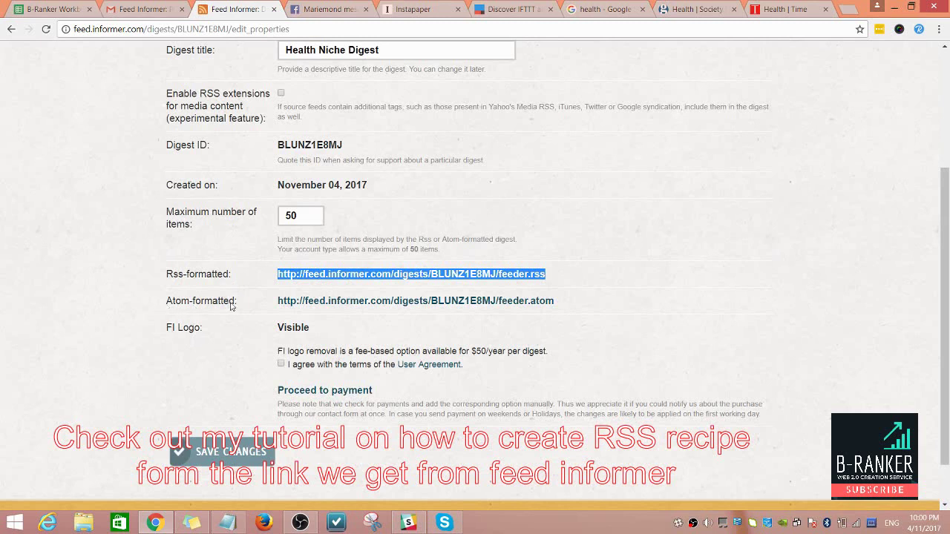
left_click_drag(589, 309, 280, 278)
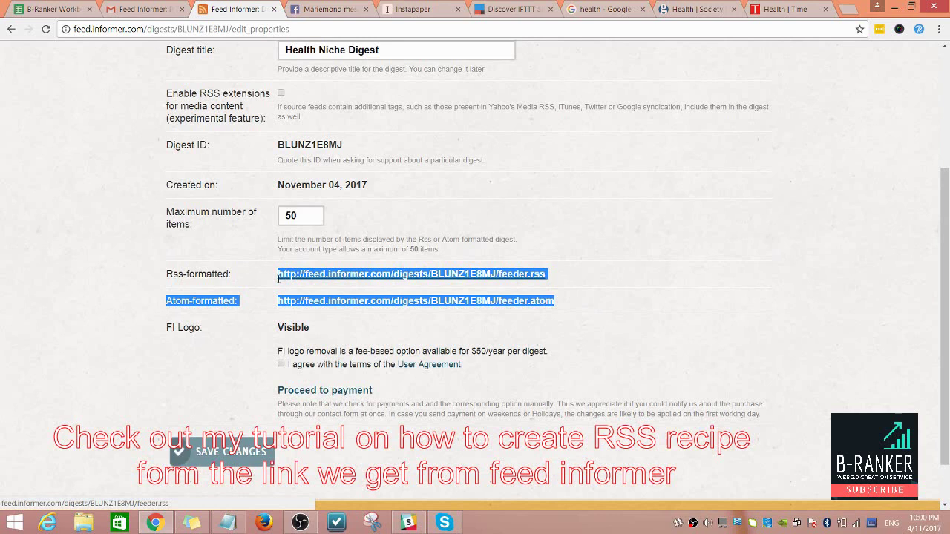
left_click(652, 301)
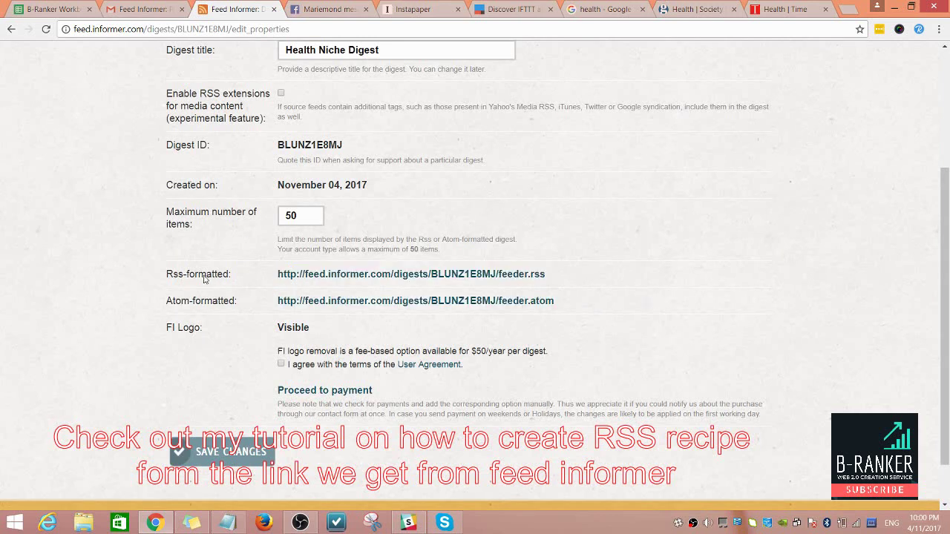